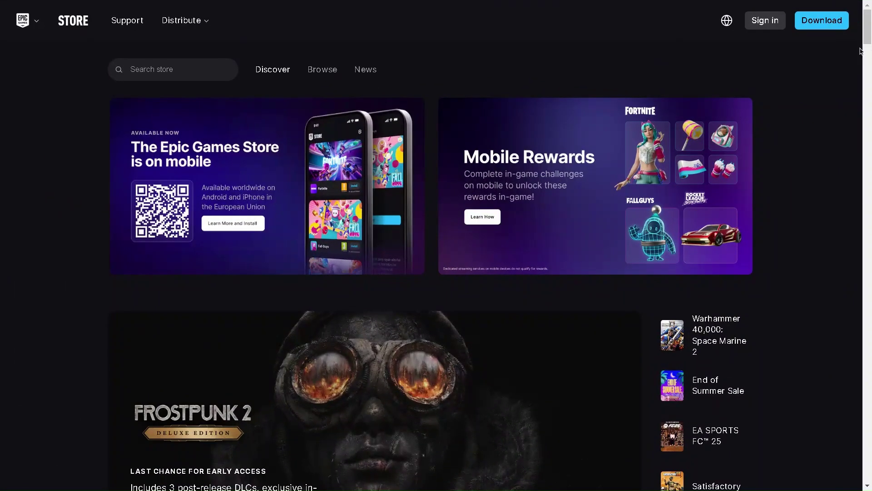
pyautogui.scroll(-1, 436, 273)
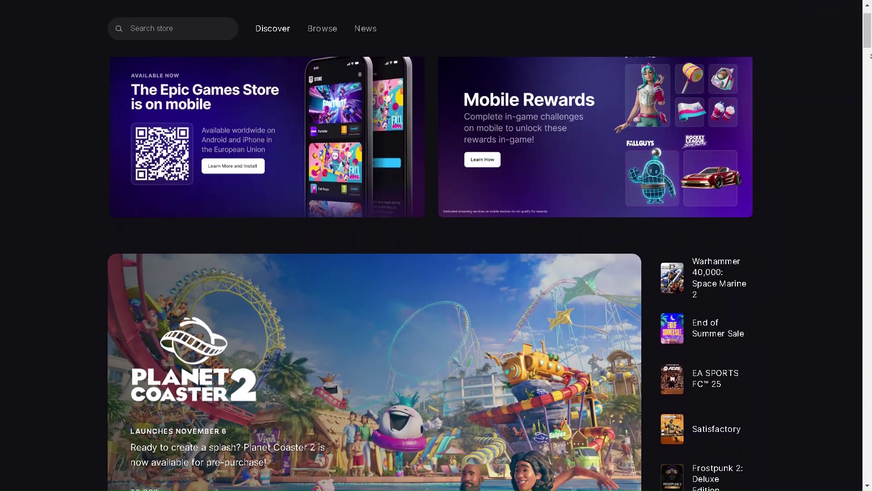
pyautogui.scroll(-1, 436, 272)
pyautogui.scroll(-1, 436, 273)
pyautogui.scroll(-1, 436, 272)
pyautogui.scroll(-1, 437, 273)
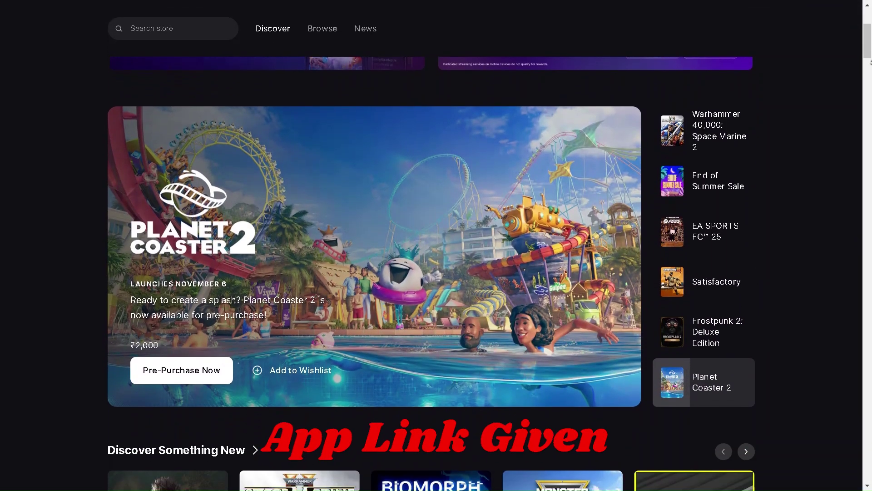
pyautogui.scroll(-1, 436, 272)
pyautogui.scroll(-1, 437, 274)
pyautogui.scroll(-1, 437, 273)
pyautogui.scroll(-1, 436, 272)
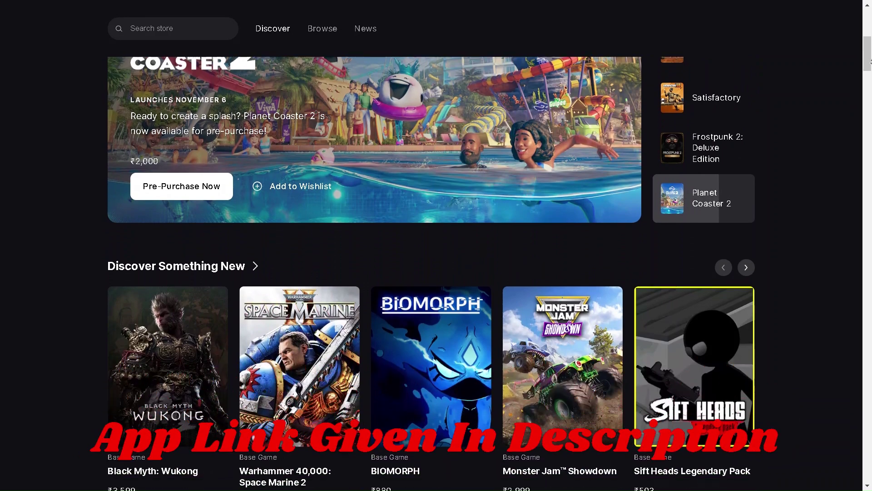
pyautogui.scroll(-1, 436, 273)
pyautogui.scroll(-1, 436, 272)
pyautogui.scroll(-1, 437, 272)
pyautogui.scroll(-1, 437, 273)
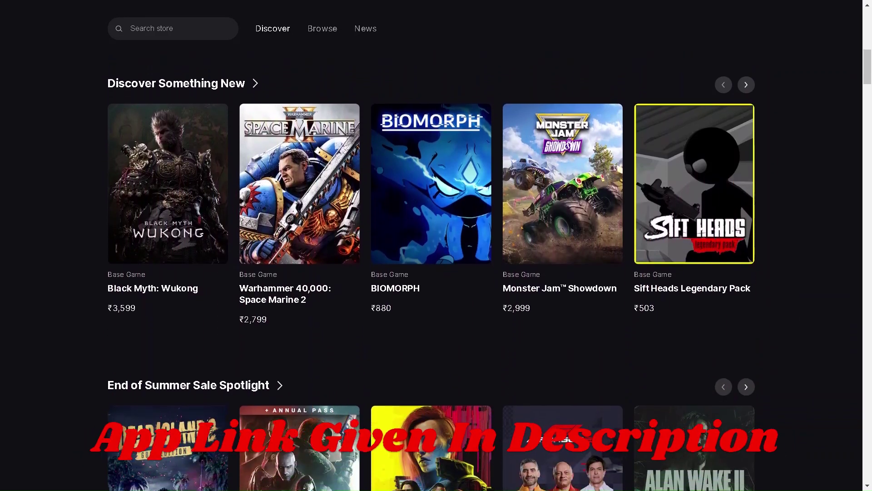
pyautogui.scroll(-1, 437, 273)
pyautogui.scroll(-1, 436, 272)
pyautogui.scroll(-1, 436, 273)
pyautogui.scroll(-1, 437, 273)
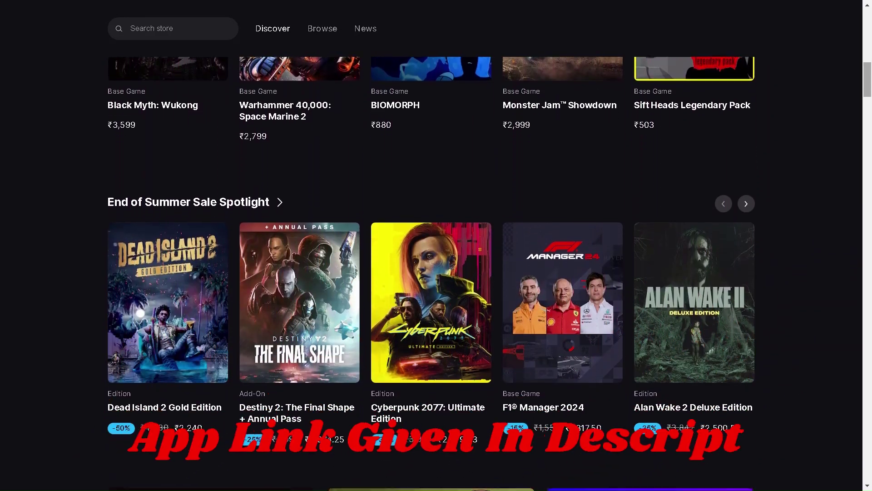
pyautogui.scroll(-1, 436, 272)
pyautogui.scroll(-1, 437, 273)
pyautogui.scroll(-1, 436, 273)
pyautogui.scroll(-1, 436, 272)
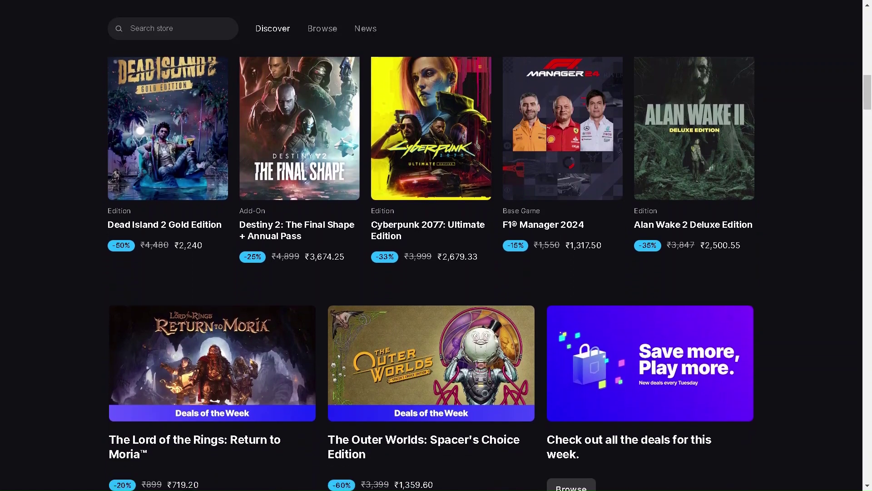
pyautogui.scroll(-1, 436, 272)
pyautogui.scroll(-1, 437, 272)
pyautogui.scroll(-1, 436, 273)
pyautogui.scroll(-1, 437, 273)
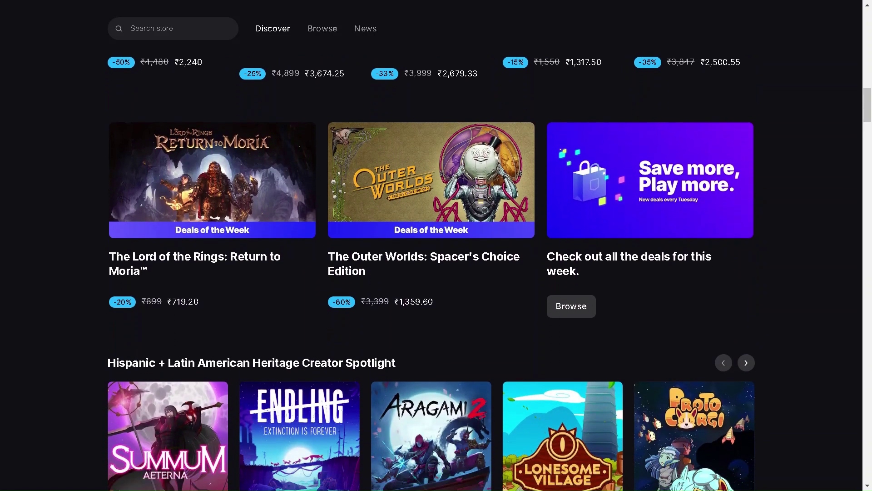
pyautogui.scroll(-1, 437, 273)
pyautogui.scroll(-1, 436, 273)
pyautogui.scroll(-1, 436, 273)
pyautogui.scroll(-1, 437, 273)
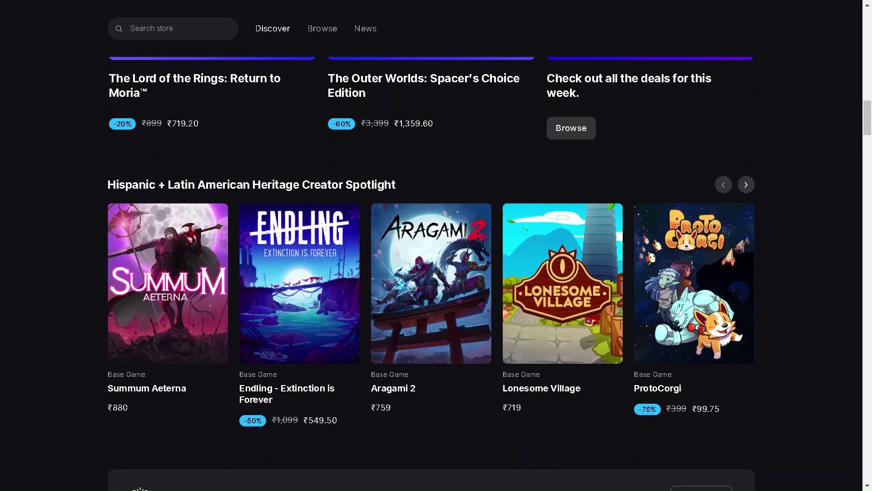
pyautogui.scroll(-1, 436, 273)
pyautogui.scroll(-1, 436, 273)
pyautogui.scroll(-1, 437, 273)
pyautogui.scroll(-1, 436, 273)
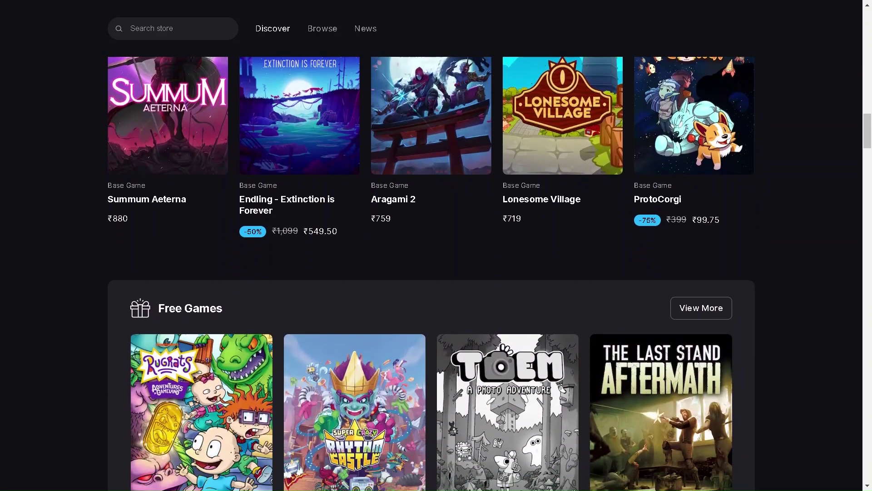
pyautogui.scroll(-1, 437, 272)
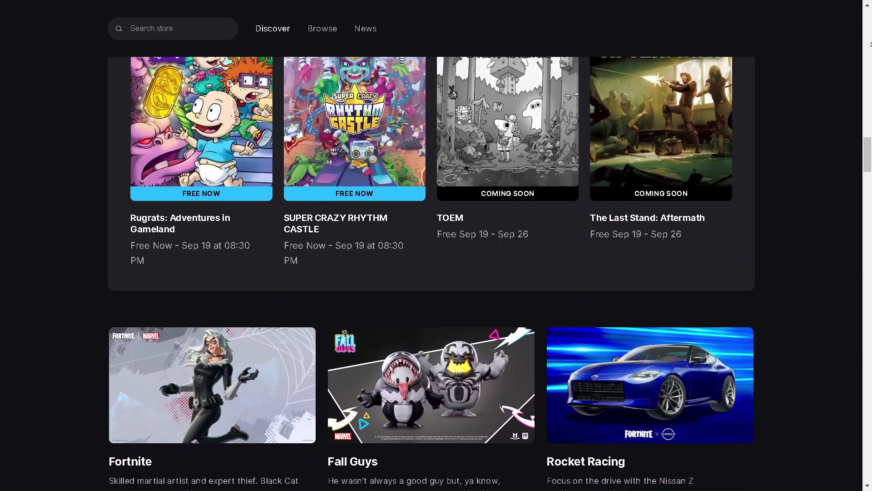
pyautogui.scroll(5, 437, 273)
pyautogui.scroll(-2, 785, 328)
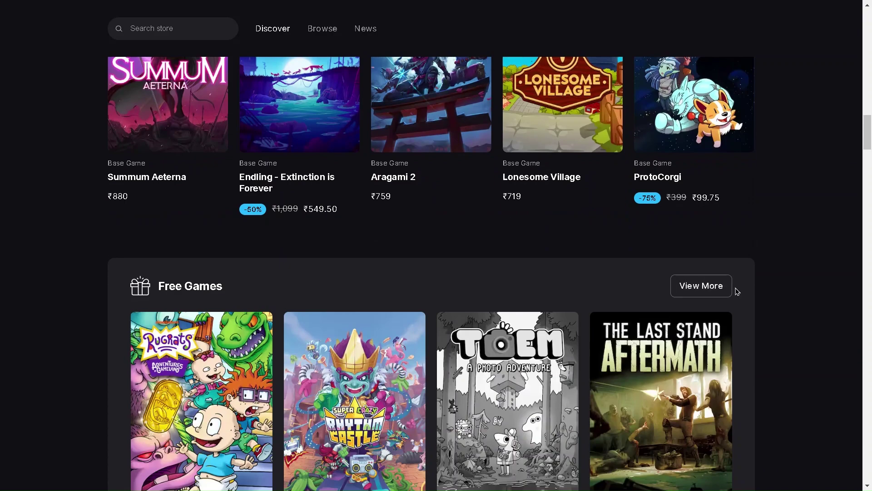
# Step: Open Epic Games Store's full free games list to browse giveaways and free-to-play titles
pyautogui.click(701, 298)
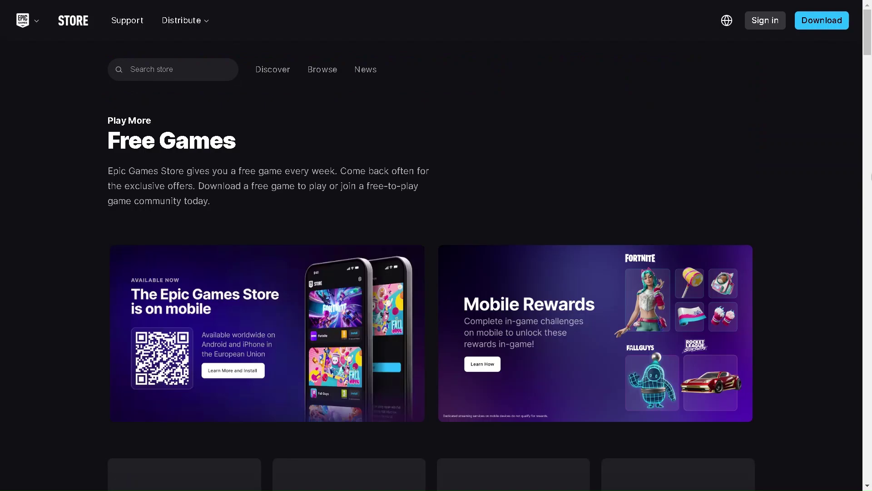
pyautogui.scroll(-2, 870, 92)
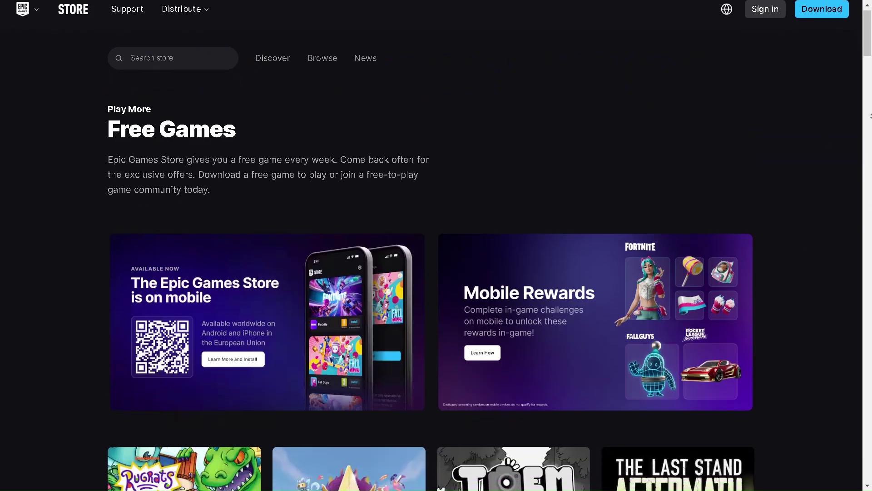
pyautogui.scroll(-1, 870, 126)
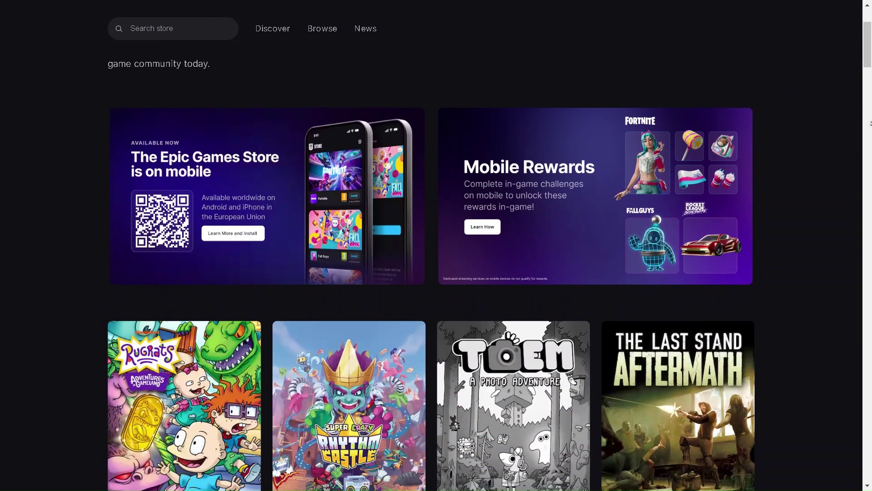
pyautogui.scroll(-1, 870, 125)
pyautogui.scroll(-1, 871, 125)
pyautogui.scroll(-1, 870, 124)
pyautogui.scroll(-1, 870, 125)
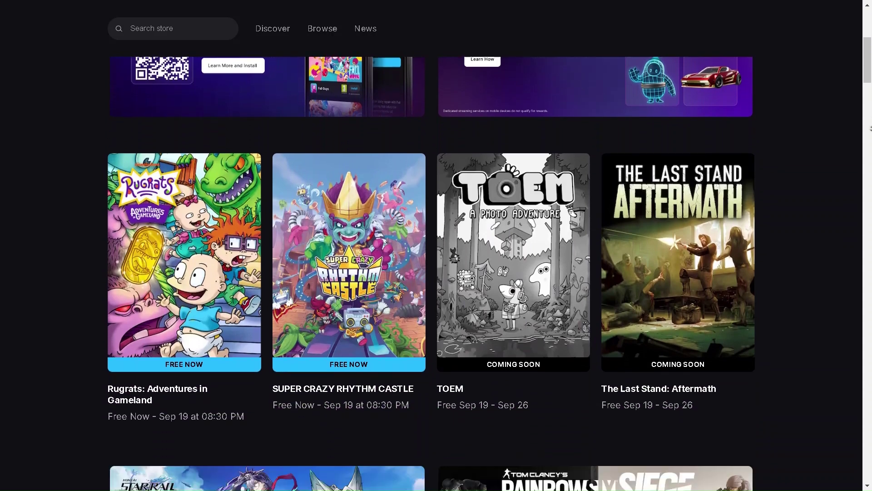
pyautogui.scroll(-1, 870, 126)
pyautogui.scroll(-1, 870, 127)
pyautogui.scroll(-1, 870, 129)
pyautogui.scroll(-1, 871, 128)
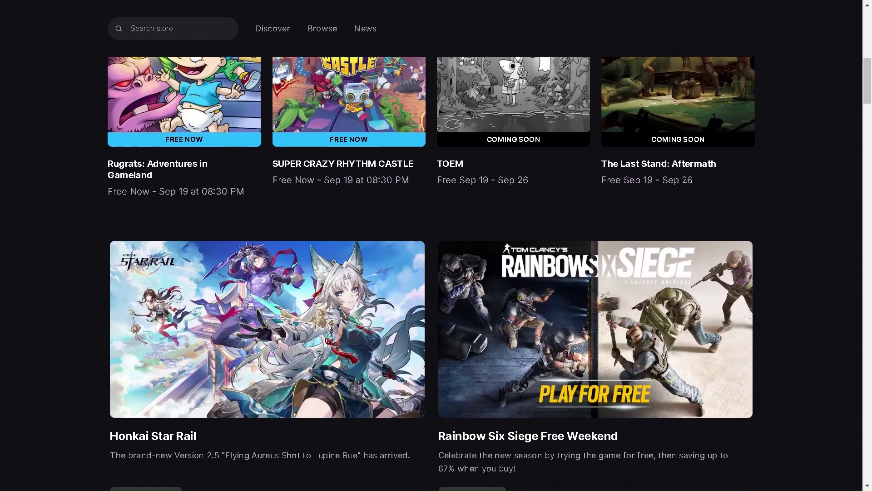
pyautogui.scroll(-1, 870, 128)
pyautogui.scroll(-1, 870, 128)
pyautogui.scroll(-1, 870, 128)
pyautogui.scroll(-1, 870, 128)
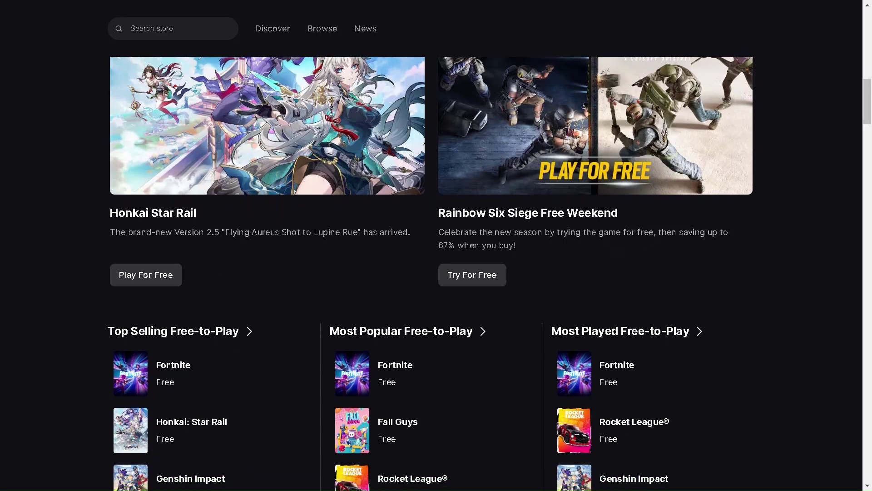
pyautogui.scroll(-1, 870, 128)
pyautogui.scroll(-2, 871, 128)
pyautogui.scroll(-1, 436, 245)
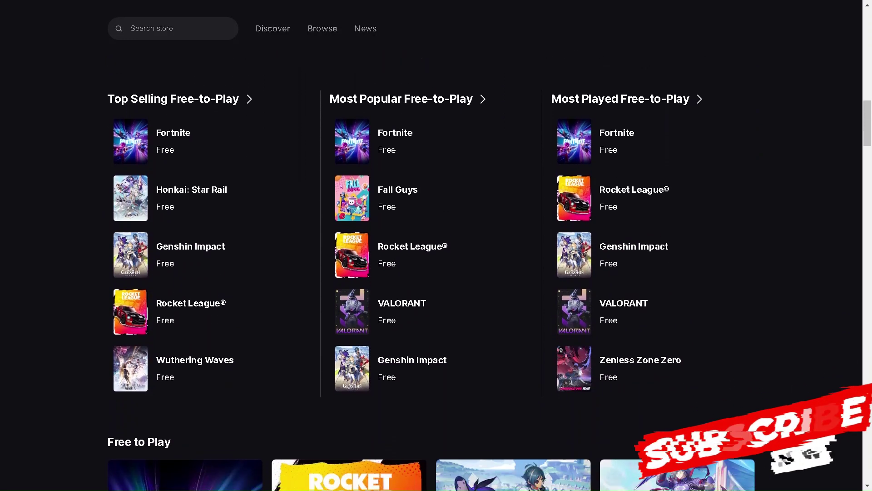
pyautogui.scroll(-1, 436, 245)
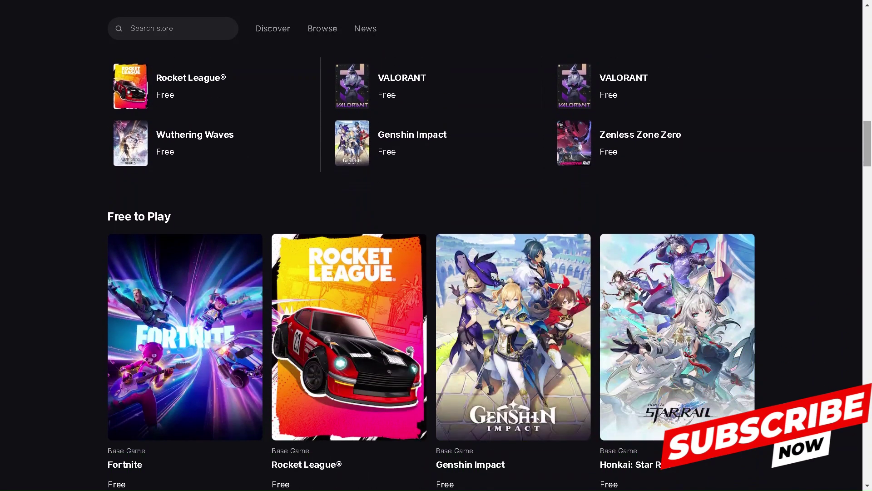
pyautogui.scroll(-1, 436, 246)
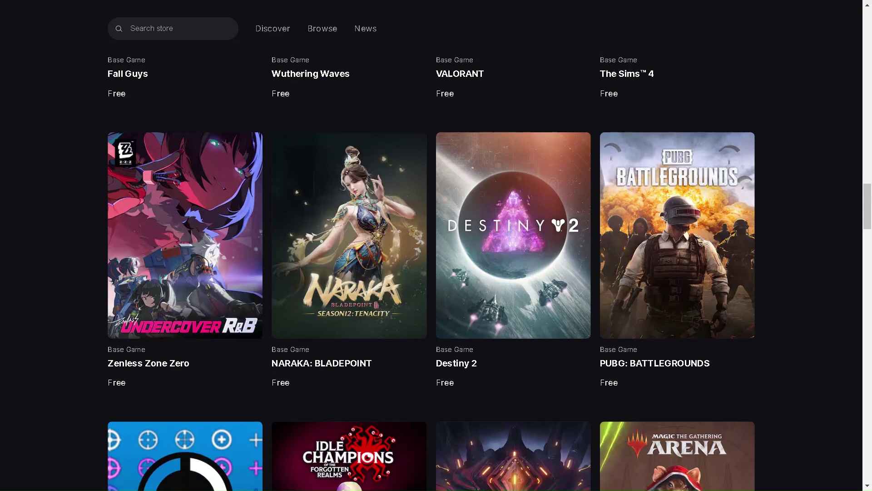
pyautogui.scroll(-1, 436, 246)
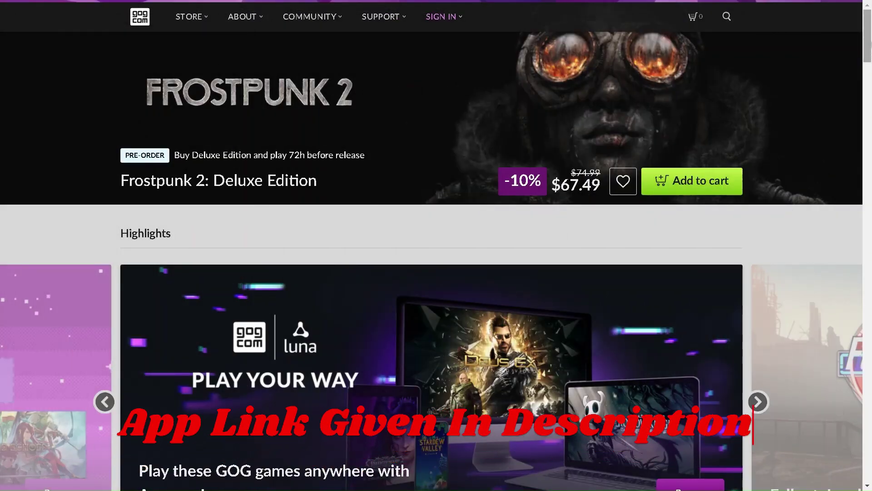
pyautogui.scroll(-1, 436, 246)
pyautogui.scroll(-1, 437, 245)
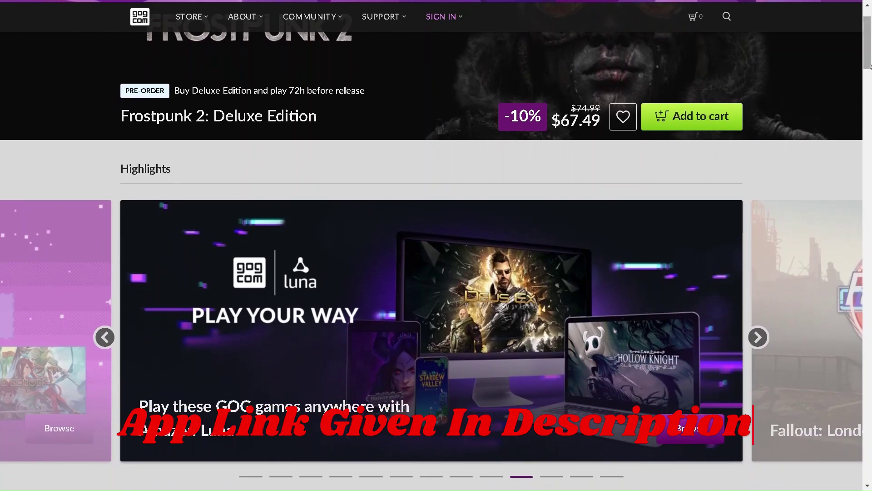
pyautogui.scroll(-1, 437, 245)
pyautogui.scroll(-1, 436, 245)
pyautogui.scroll(-1, 436, 246)
pyautogui.scroll(-1, 436, 245)
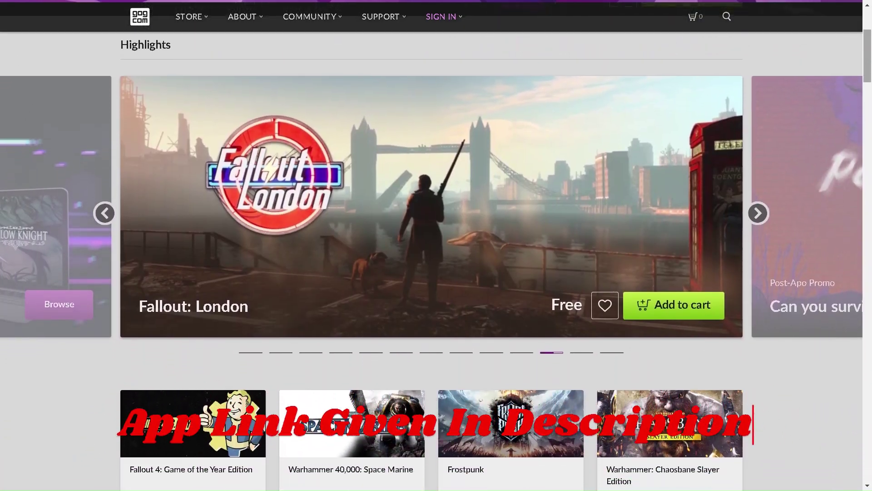
pyautogui.scroll(-1, 436, 246)
pyautogui.scroll(-1, 436, 245)
pyautogui.scroll(-1, 436, 245)
pyautogui.scroll(-1, 436, 245)
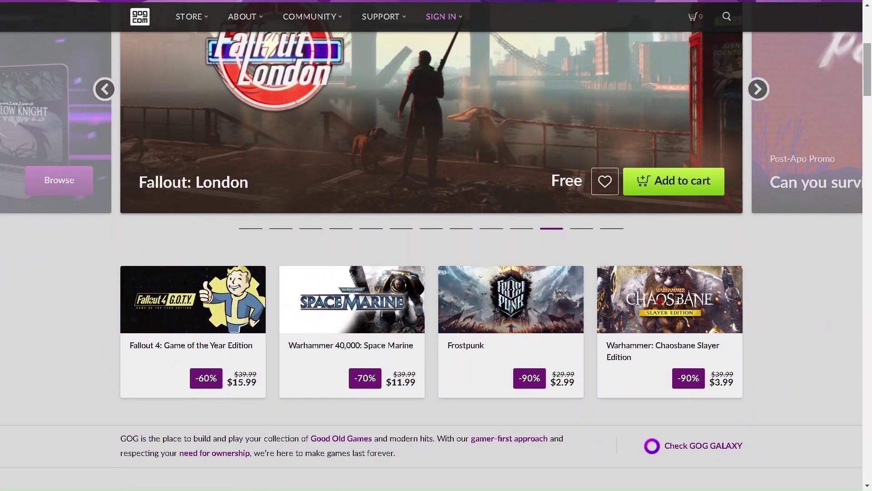
pyautogui.scroll(-1, 436, 245)
pyautogui.scroll(-1, 436, 245)
pyautogui.scroll(-1, 436, 245)
pyautogui.scroll(-1, 436, 246)
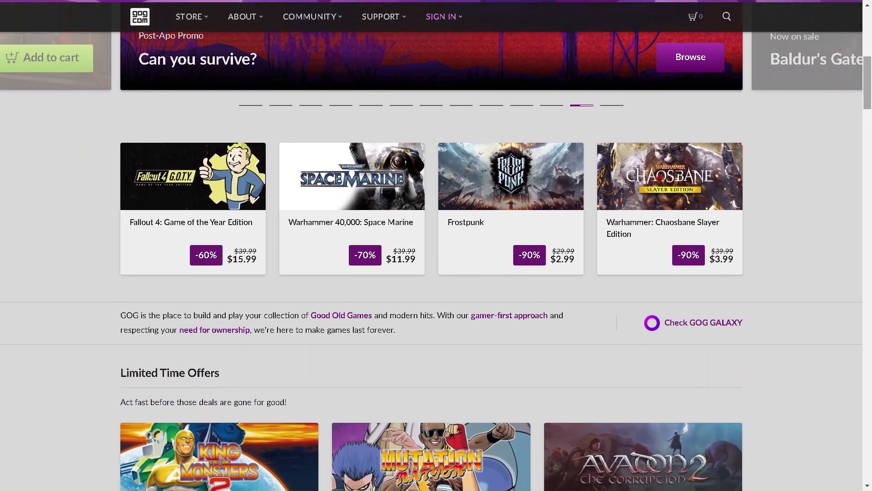
pyautogui.scroll(-1, 436, 245)
pyautogui.scroll(-1, 436, 245)
pyautogui.scroll(-1, 436, 246)
pyautogui.scroll(-1, 436, 246)
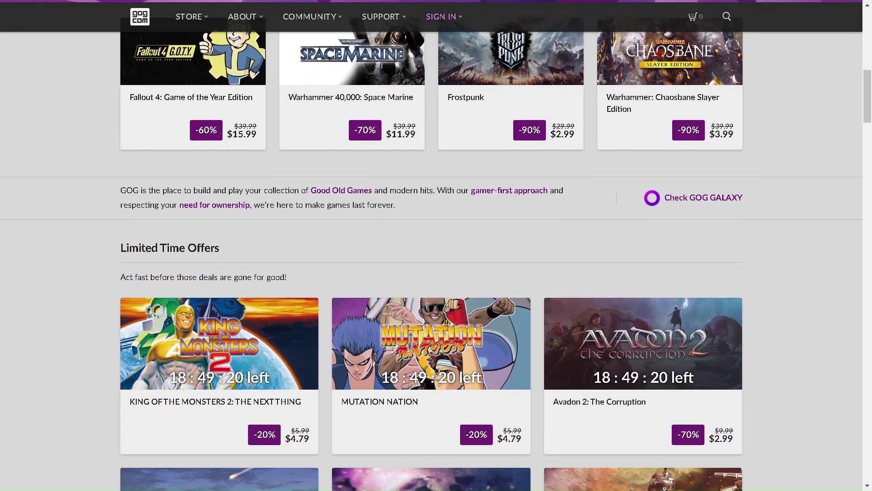
pyautogui.scroll(-1, 436, 245)
pyautogui.scroll(-1, 436, 245)
pyautogui.scroll(-1, 437, 245)
pyautogui.scroll(-1, 436, 245)
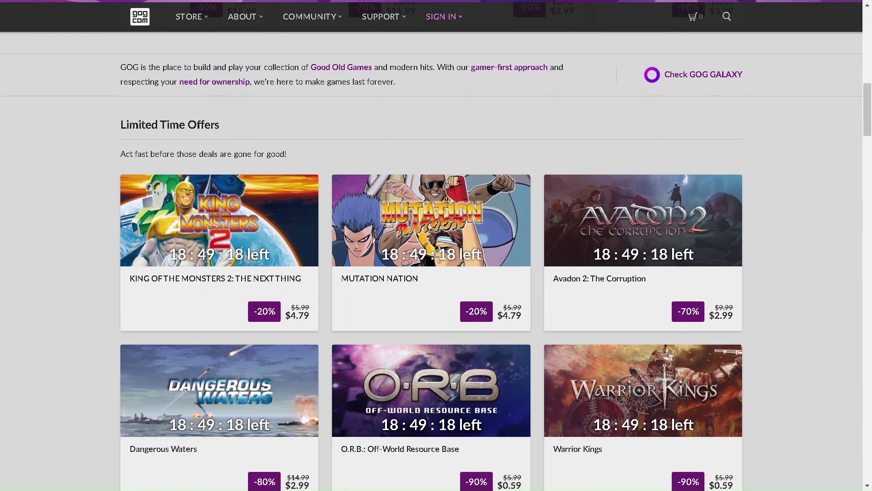
pyautogui.scroll(-1, 436, 245)
pyautogui.scroll(-1, 437, 245)
pyautogui.scroll(-1, 436, 245)
pyautogui.scroll(-1, 436, 245)
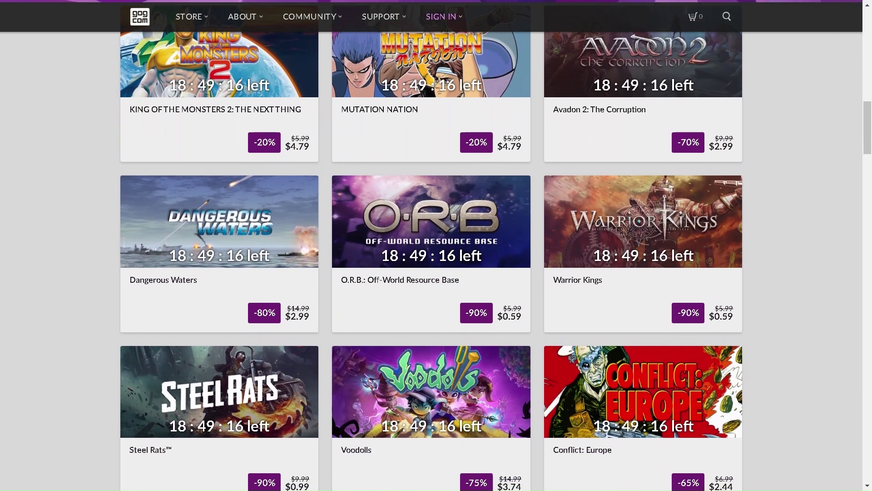
pyautogui.scroll(-1, 436, 246)
pyautogui.scroll(-1, 436, 246)
pyautogui.scroll(-1, 436, 245)
pyautogui.scroll(-1, 436, 245)
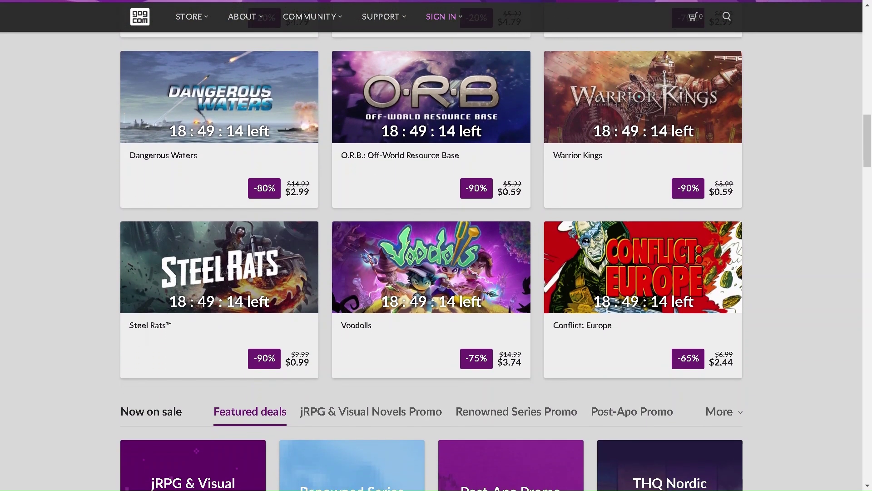
pyautogui.scroll(-1, 436, 245)
pyautogui.scroll(-1, 437, 245)
pyautogui.scroll(-1, 436, 245)
pyautogui.scroll(-1, 436, 273)
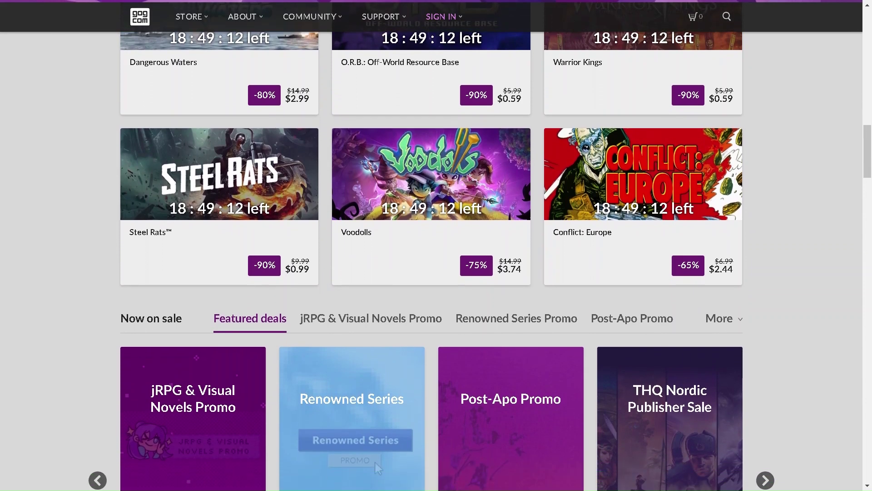
pyautogui.scroll(-1, 436, 272)
pyautogui.scroll(-1, 437, 273)
pyautogui.scroll(-1, 436, 272)
pyautogui.scroll(-1, 436, 273)
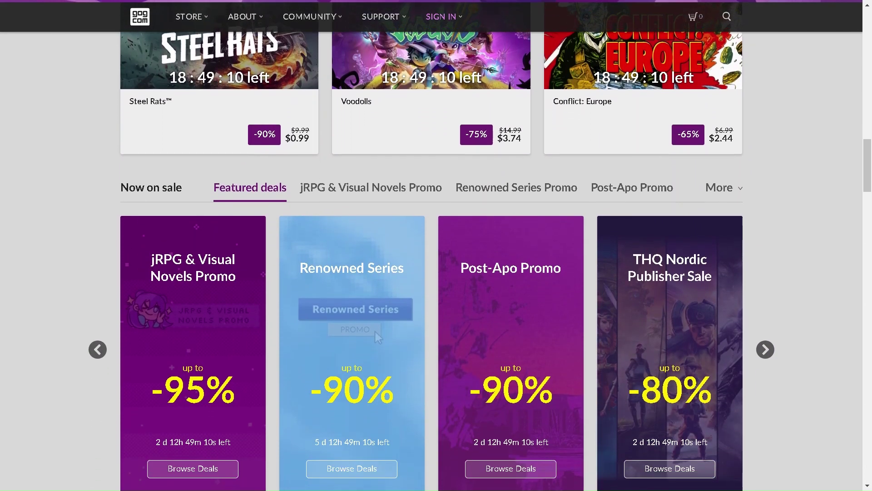
pyautogui.scroll(-1, 437, 272)
pyautogui.scroll(-1, 437, 273)
pyautogui.scroll(-1, 436, 273)
pyautogui.scroll(-1, 436, 273)
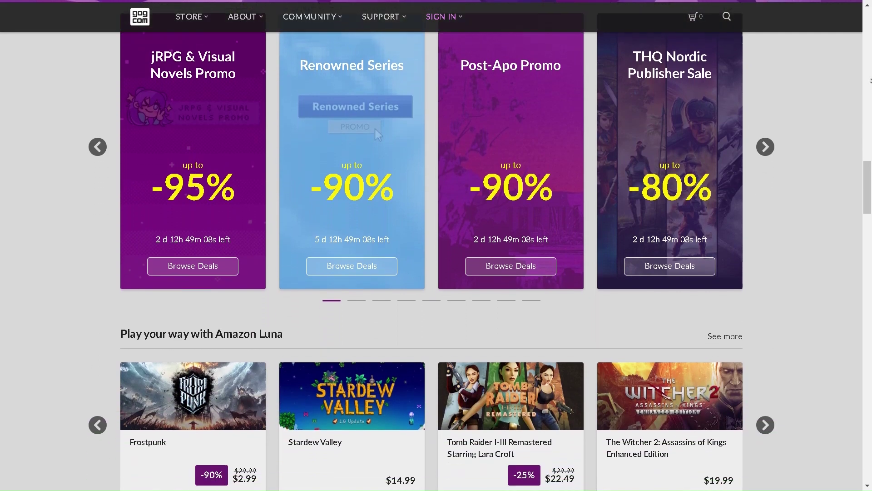
pyautogui.scroll(-1, 437, 273)
pyautogui.scroll(-1, 437, 274)
pyautogui.scroll(-1, 436, 273)
pyautogui.scroll(-1, 437, 272)
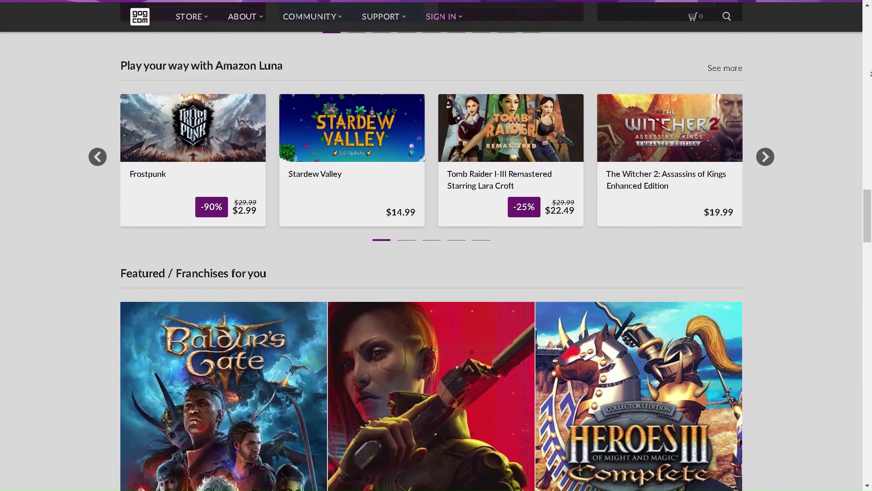
pyautogui.scroll(-1, 436, 272)
pyautogui.scroll(-1, 436, 273)
pyautogui.scroll(-1, 437, 272)
pyautogui.scroll(-1, 436, 273)
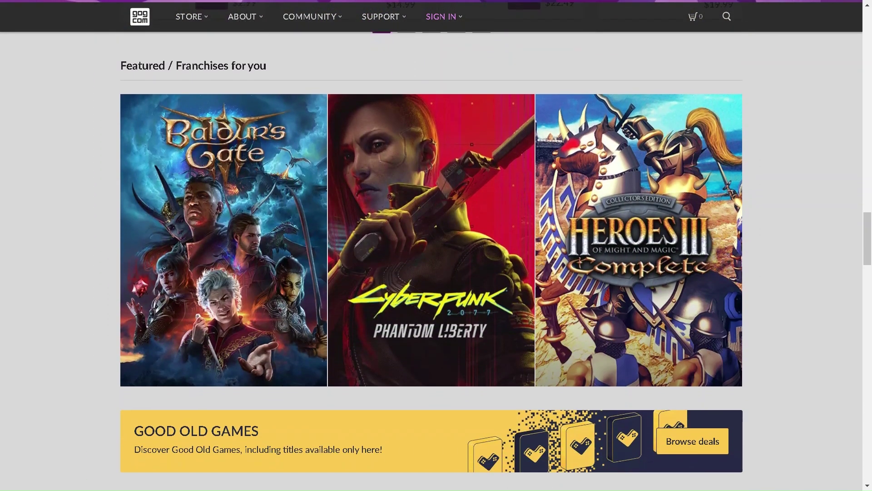
pyautogui.scroll(-1, 437, 273)
pyautogui.scroll(-1, 437, 273)
pyautogui.scroll(-1, 436, 273)
pyautogui.scroll(-1, 437, 273)
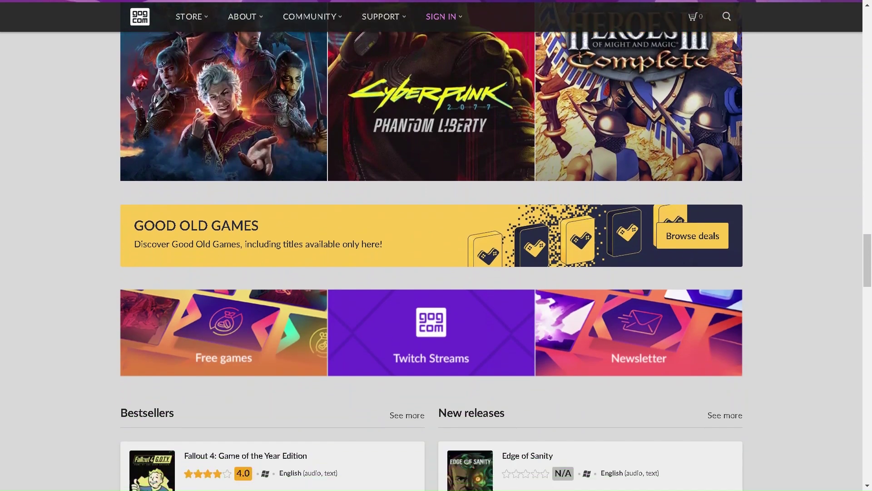
pyautogui.scroll(-1, 436, 273)
pyautogui.scroll(-1, 436, 272)
pyautogui.scroll(-1, 436, 273)
pyautogui.scroll(-1, 437, 273)
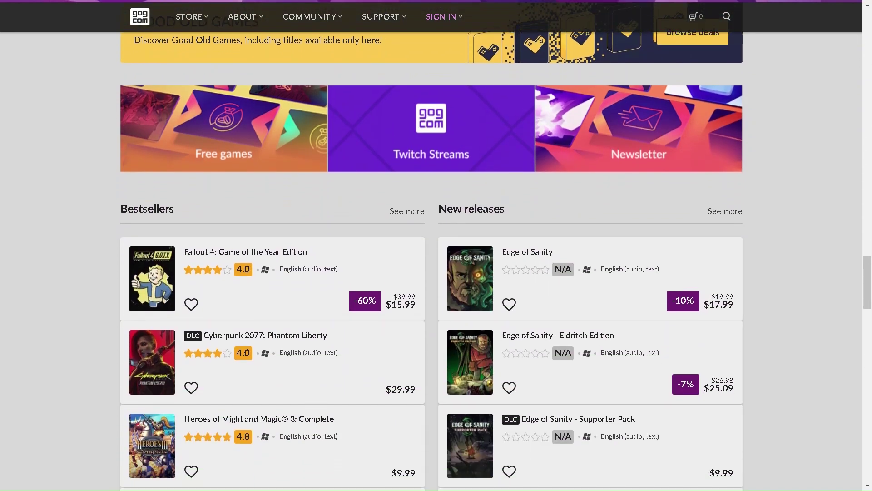
pyautogui.scroll(-1, 437, 273)
pyautogui.scroll(-1, 437, 273)
pyautogui.scroll(-1, 436, 273)
pyautogui.scroll(-1, 436, 272)
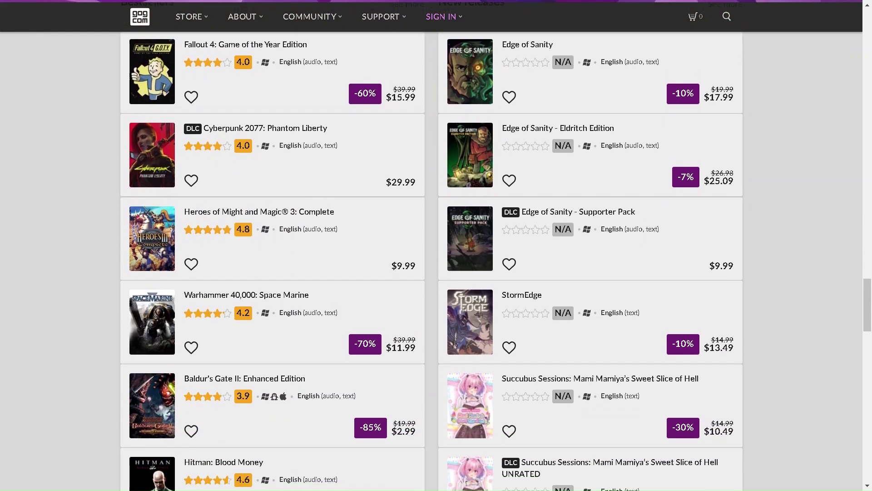
pyautogui.scroll(-1, 437, 273)
pyautogui.scroll(-1, 436, 272)
pyautogui.scroll(-1, 437, 273)
pyautogui.scroll(-1, 437, 272)
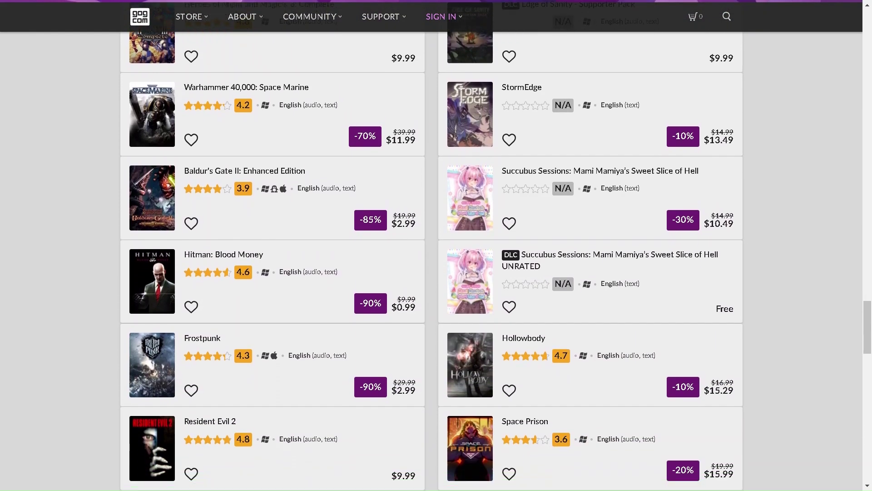
pyautogui.scroll(-1, 436, 272)
pyautogui.scroll(-1, 436, 273)
pyautogui.scroll(-1, 437, 272)
pyautogui.scroll(-1, 436, 273)
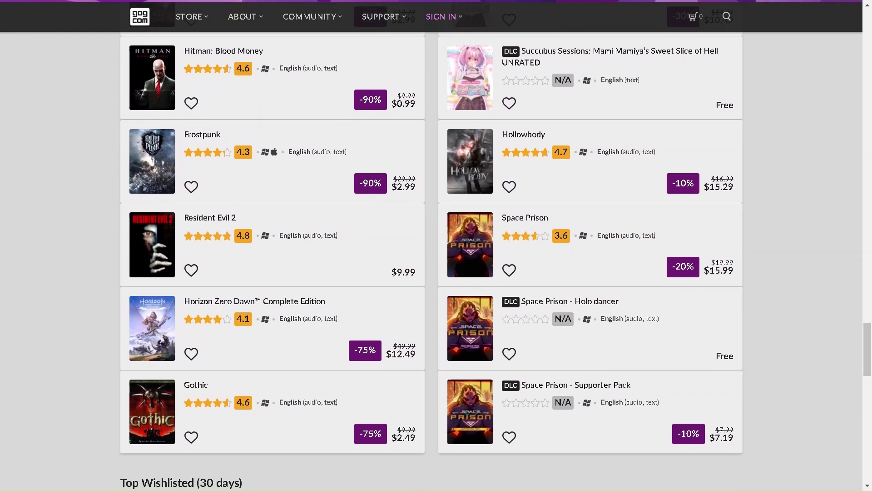
pyautogui.scroll(-1, 437, 272)
pyautogui.scroll(-1, 436, 273)
pyautogui.scroll(-1, 436, 273)
pyautogui.scroll(-1, 436, 273)
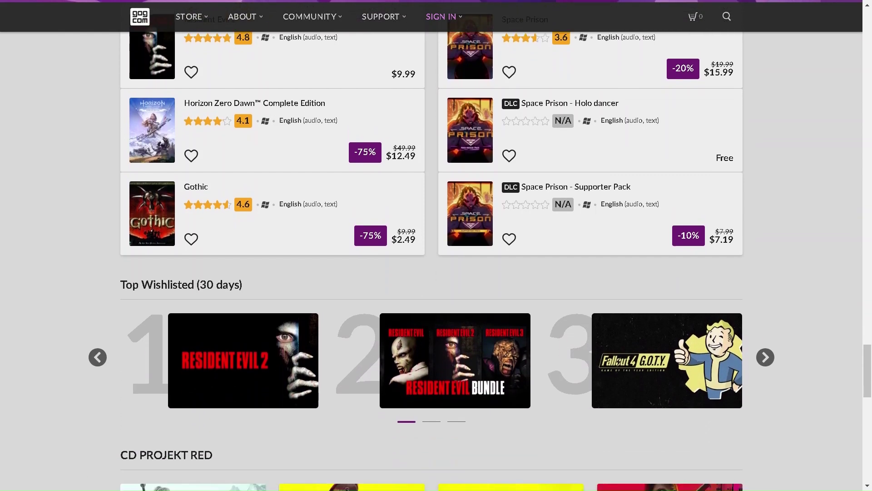
pyautogui.scroll(-1, 437, 273)
pyautogui.scroll(-1, 436, 273)
pyautogui.scroll(-1, 436, 273)
pyautogui.scroll(-1, 436, 273)
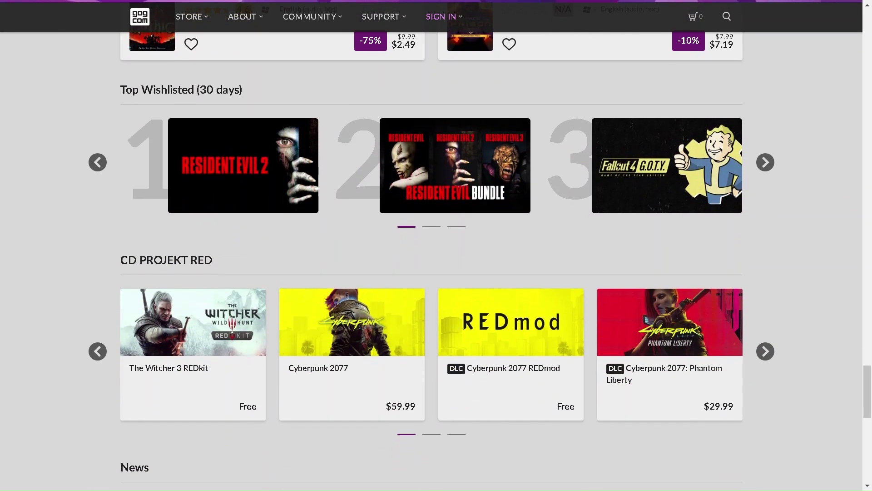
pyautogui.scroll(-1, 436, 273)
pyautogui.scroll(-1, 436, 272)
pyautogui.scroll(-1, 436, 273)
pyautogui.scroll(-1, 436, 273)
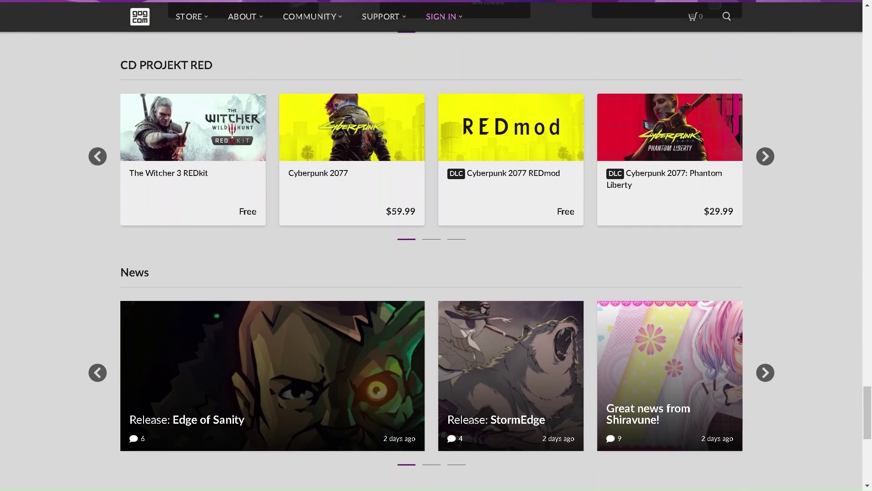
pyautogui.scroll(-1, 437, 272)
pyautogui.scroll(-1, 437, 273)
pyautogui.scroll(-1, 436, 273)
pyautogui.scroll(-1, 436, 273)
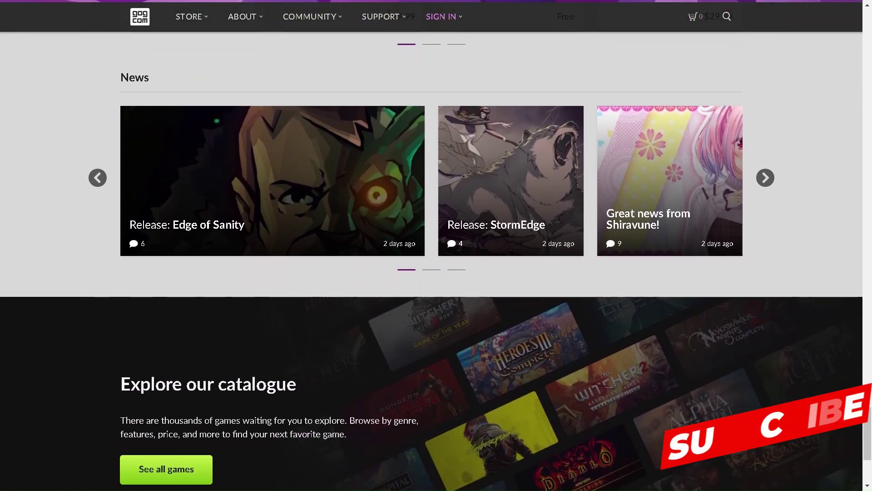
pyautogui.scroll(-1, 436, 273)
pyautogui.scroll(-1, 436, 273)
pyautogui.scroll(-1, 436, 273)
pyautogui.scroll(-1, 436, 273)
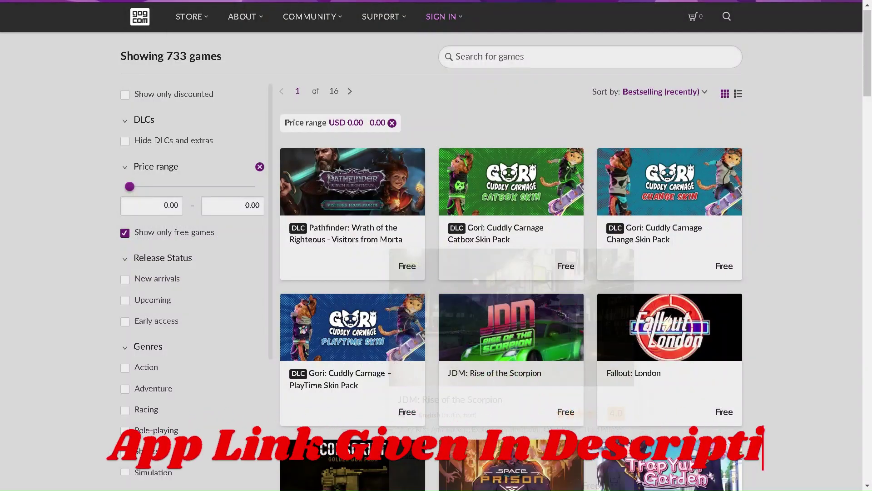
pyautogui.scroll(-1, 824, 74)
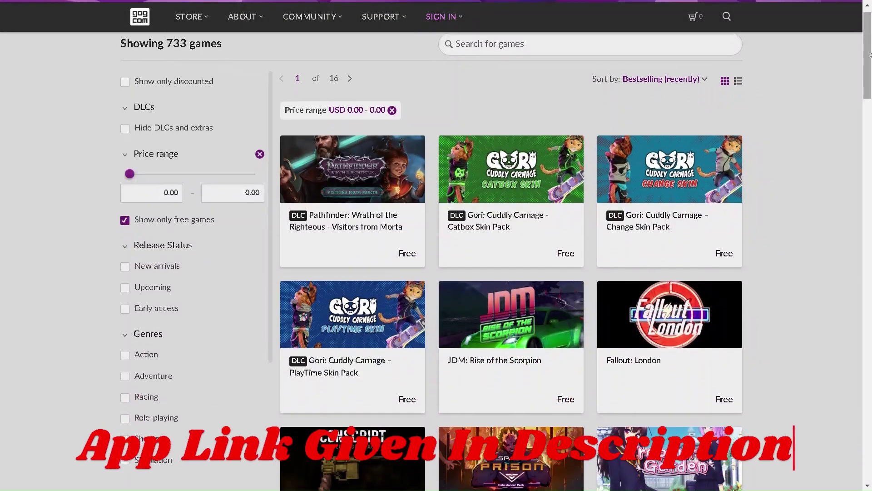
pyautogui.scroll(-1, 512, 273)
pyautogui.scroll(-1, 512, 273)
pyautogui.scroll(-1, 511, 273)
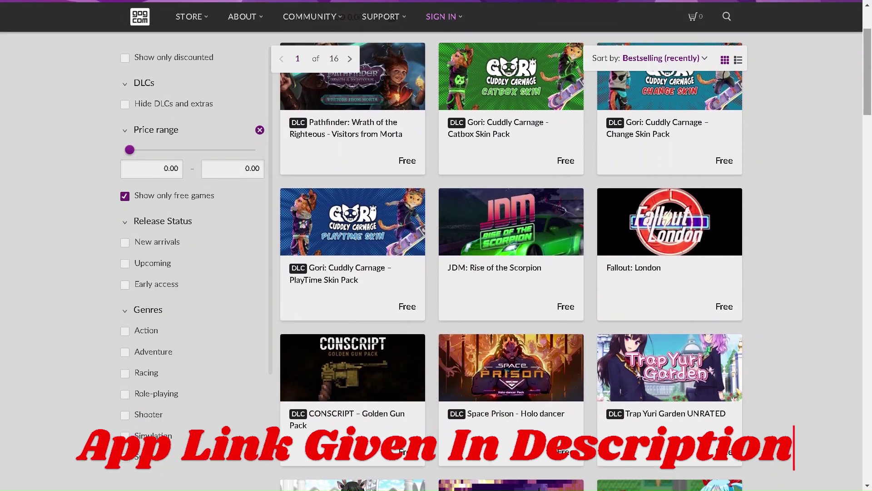
pyautogui.scroll(-1, 511, 272)
pyautogui.scroll(-1, 511, 273)
pyautogui.scroll(-1, 512, 272)
pyautogui.scroll(-1, 511, 273)
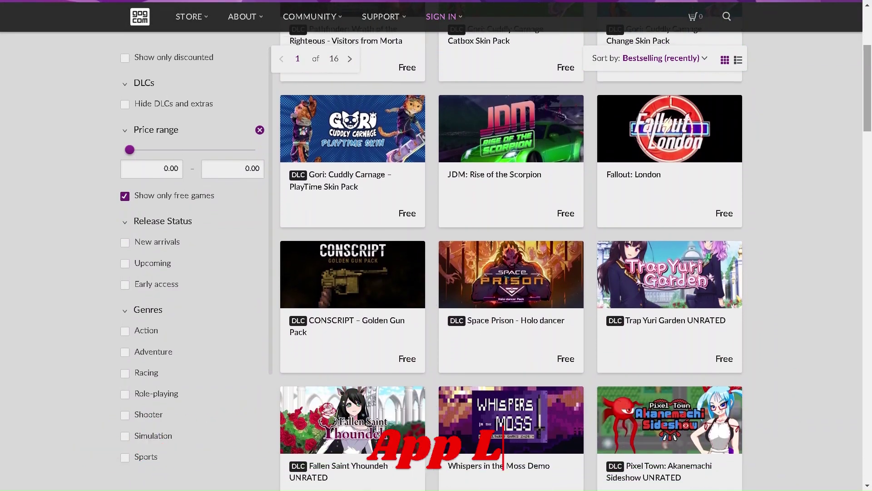
pyautogui.scroll(-1, 511, 273)
pyautogui.scroll(-1, 512, 273)
pyautogui.scroll(-1, 511, 272)
pyautogui.scroll(-1, 512, 273)
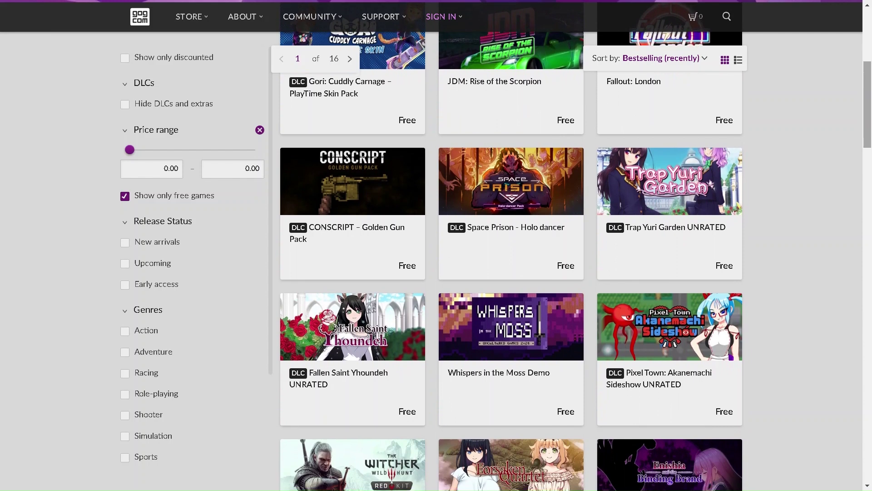
pyautogui.scroll(-1, 511, 273)
pyautogui.scroll(-1, 512, 272)
pyautogui.scroll(-1, 511, 272)
pyautogui.scroll(-1, 511, 273)
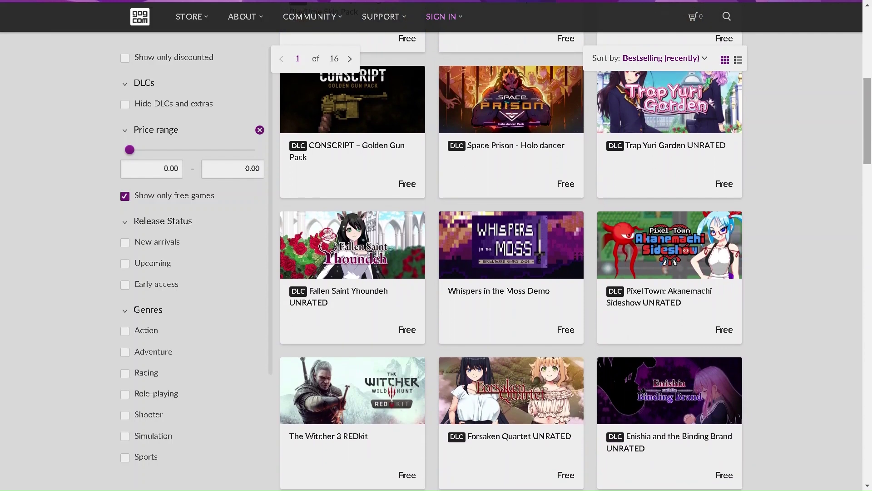
pyautogui.scroll(-1, 511, 273)
pyautogui.scroll(-1, 512, 273)
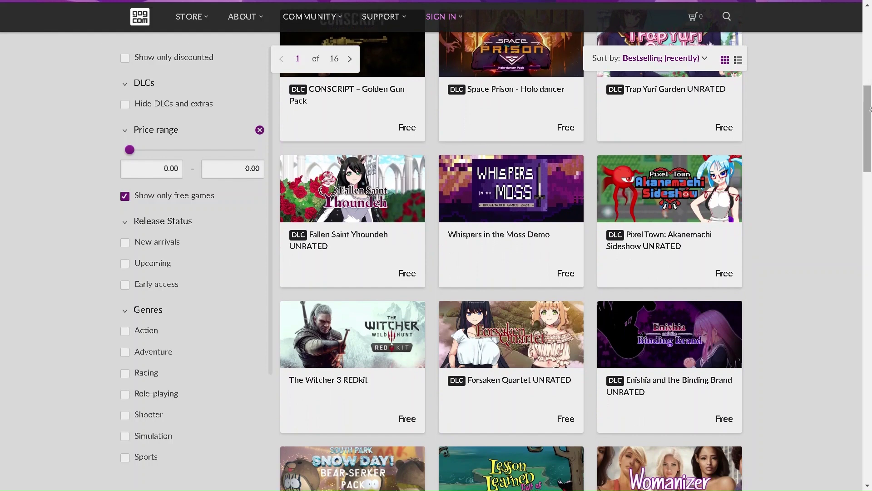
pyautogui.scroll(-1, 511, 272)
pyautogui.scroll(-2, 511, 273)
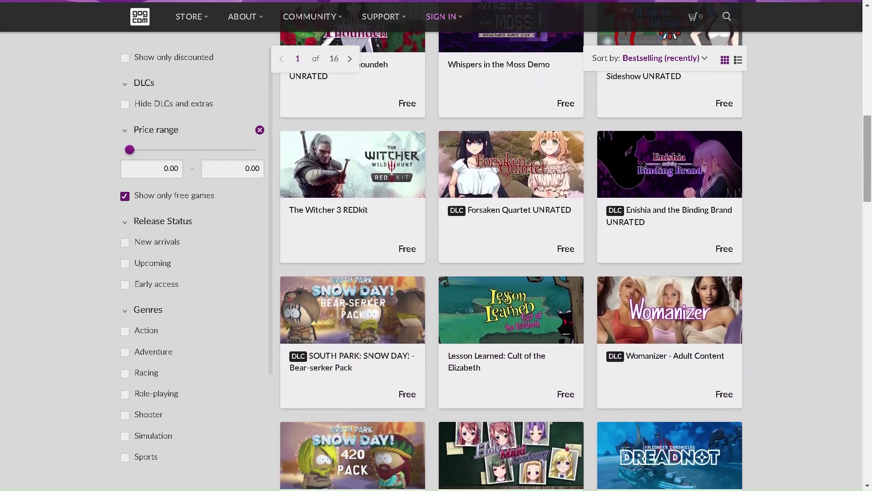
pyautogui.scroll(-1, 511, 273)
pyautogui.scroll(-1, 512, 273)
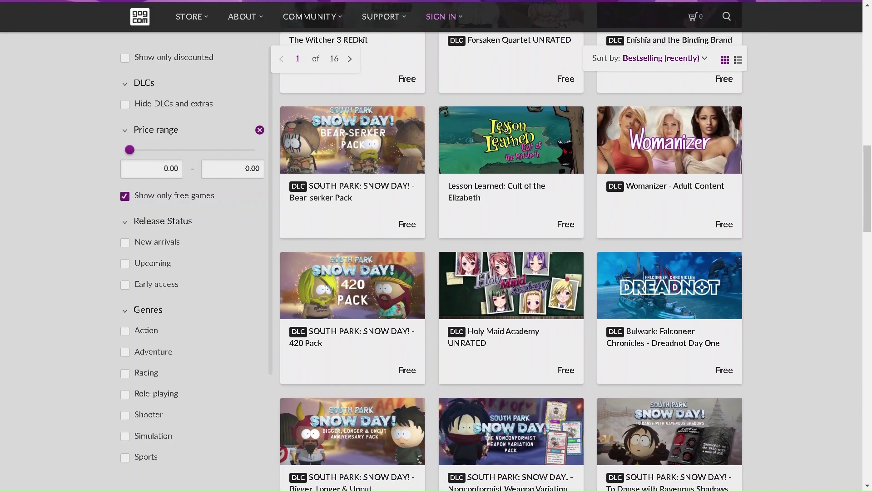
pyautogui.scroll(-1, 511, 273)
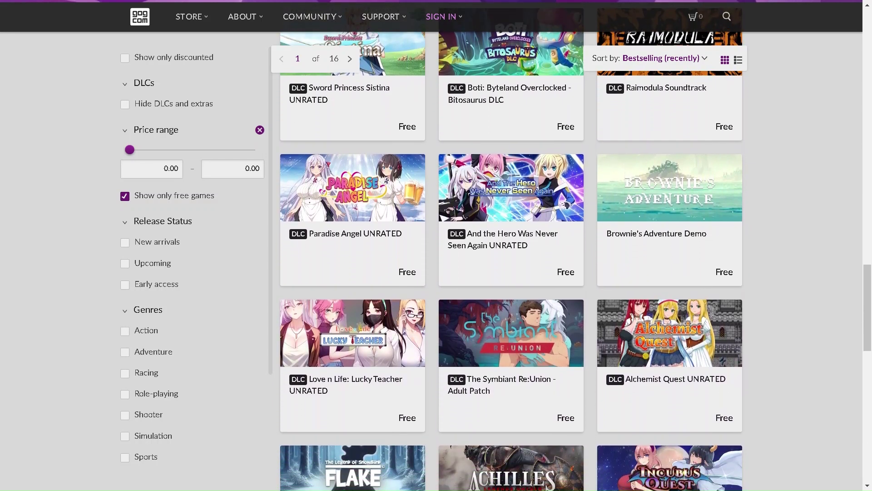
pyautogui.scroll(-1, 511, 273)
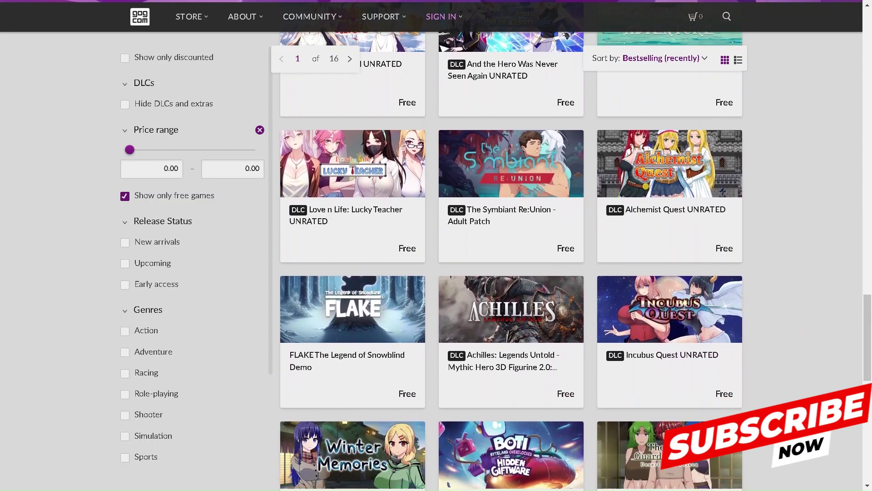
pyautogui.scroll(-1, 511, 272)
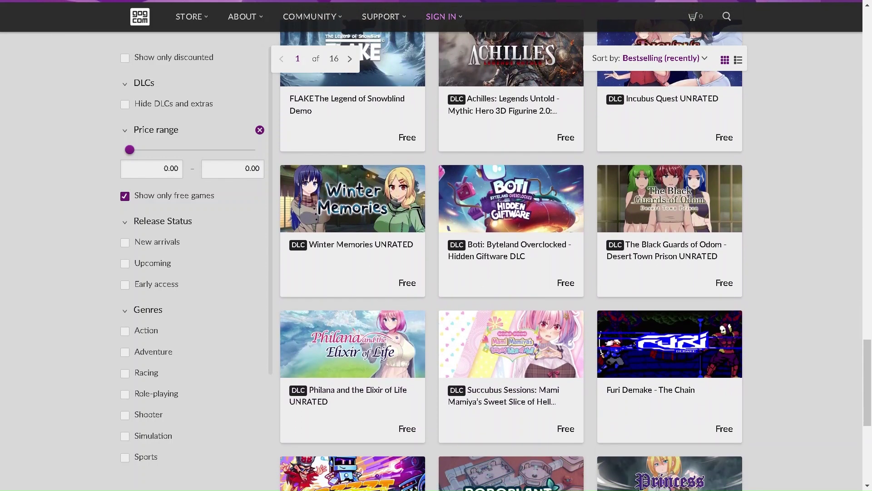
pyautogui.scroll(-1, 511, 272)
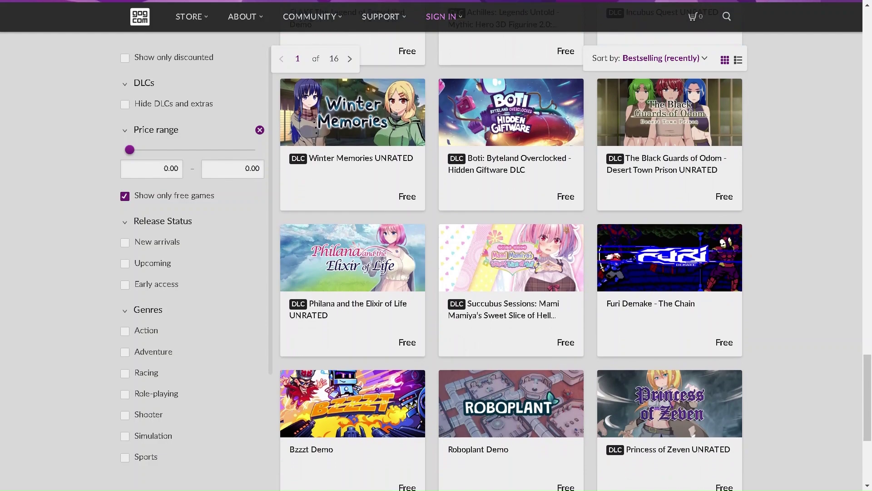
pyautogui.scroll(-4, 511, 273)
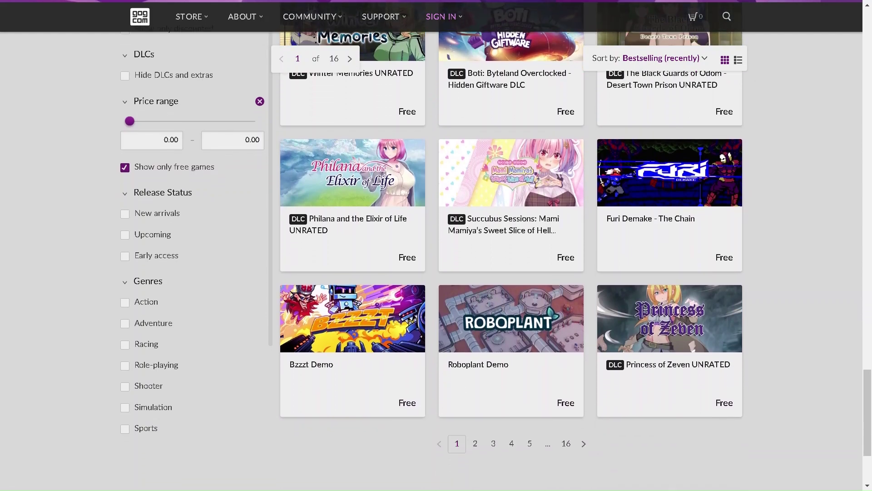
pyautogui.scroll(-3, 512, 273)
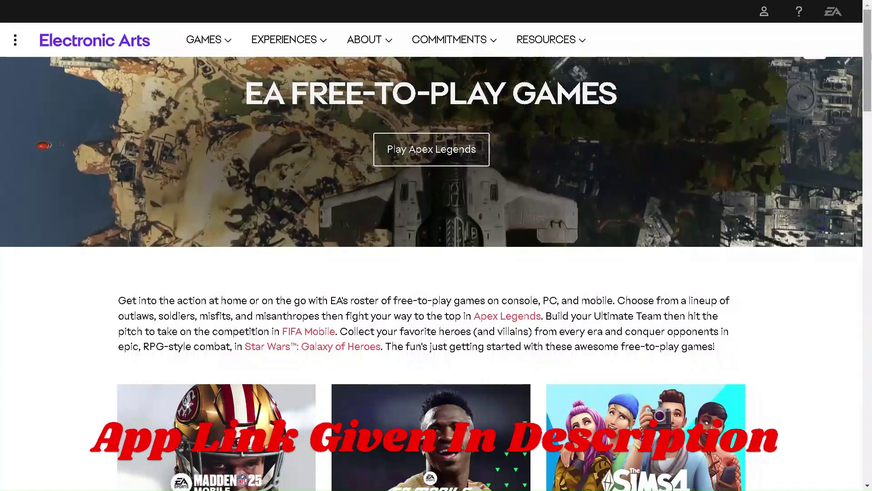
pyautogui.scroll(-2, 436, 245)
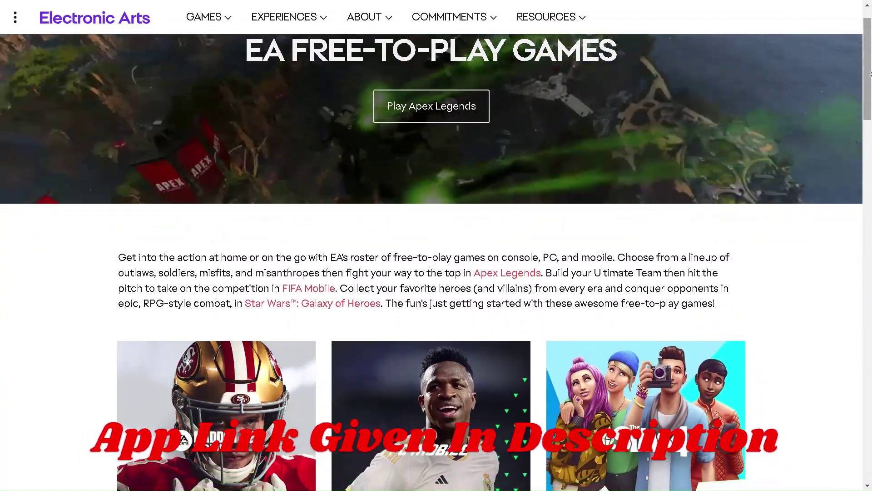
pyautogui.scroll(-3, 436, 246)
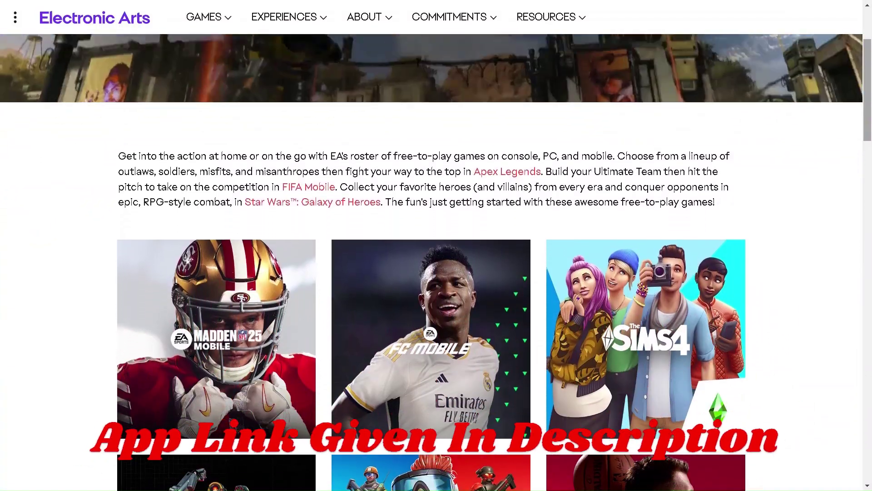
pyautogui.scroll(-1, 436, 246)
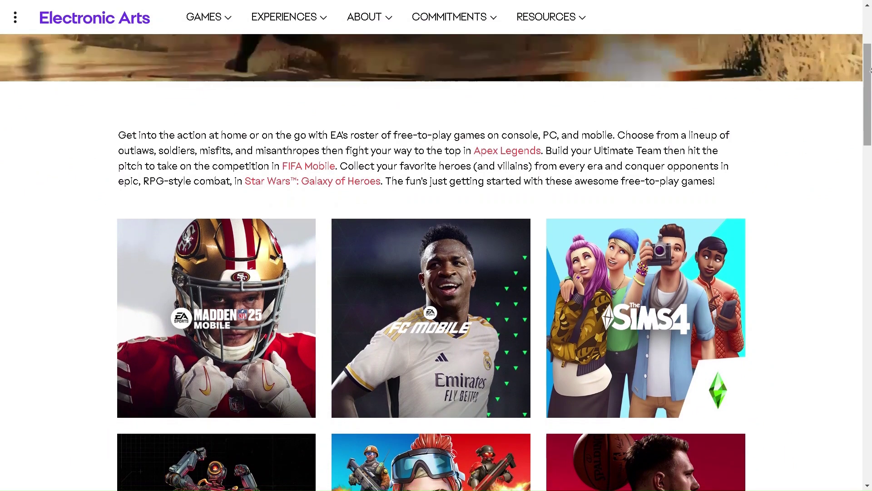
pyautogui.scroll(-2, 437, 245)
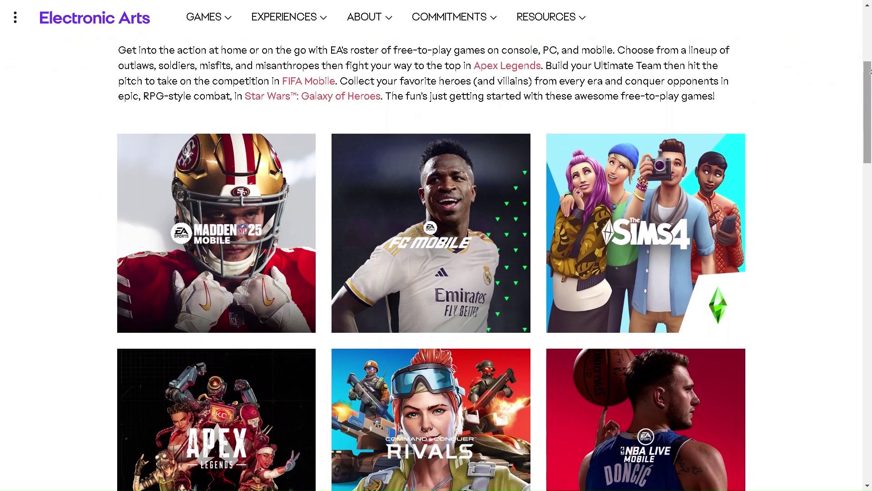
pyautogui.scroll(-3, 436, 245)
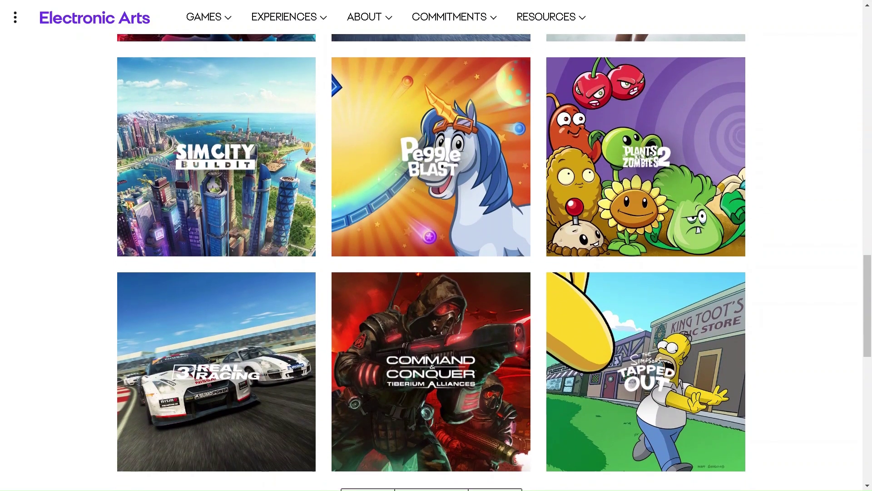
pyautogui.scroll(5, 728, 80)
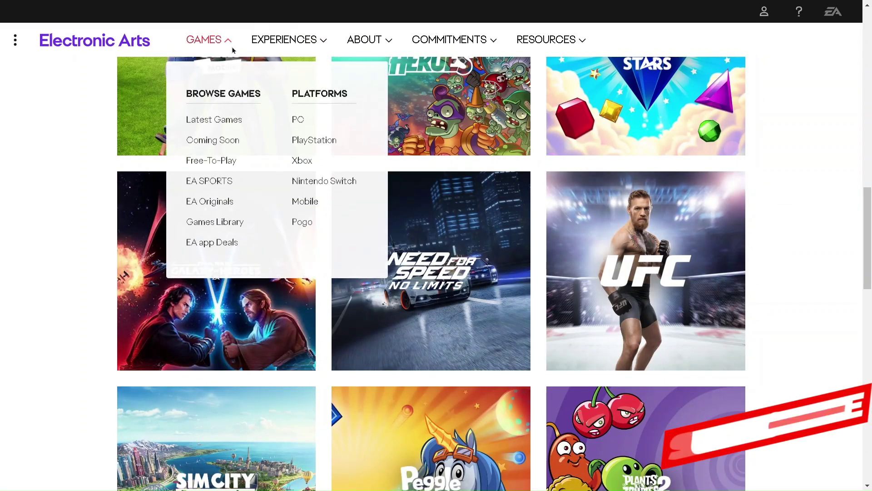
pyautogui.moveTo(209, 17)
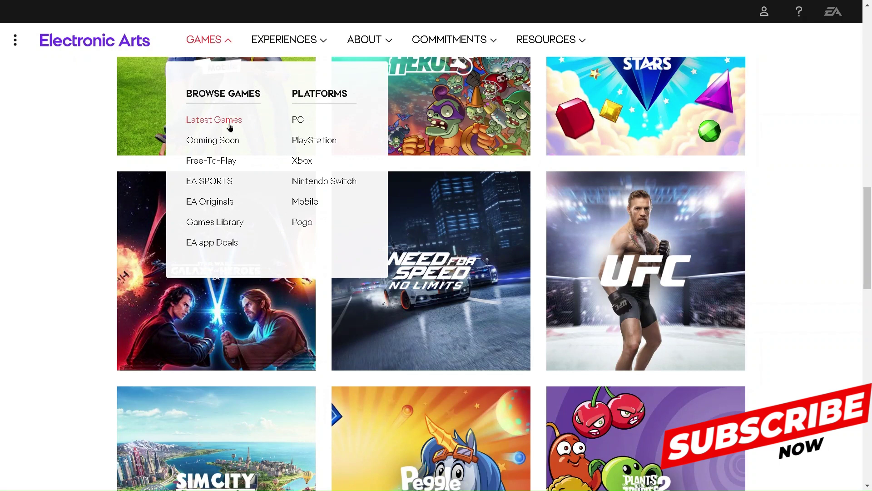
# Step: Open EA's PC Games page to reach its Latest Games listing
pyautogui.click(298, 120)
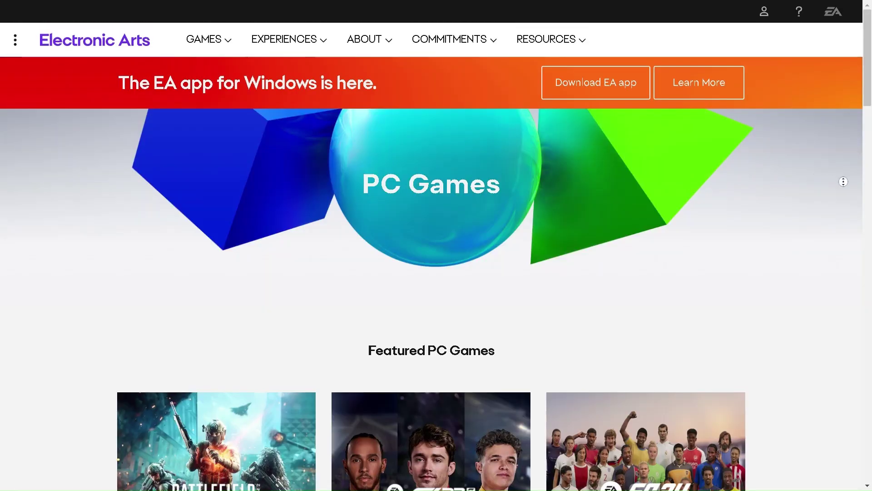
pyautogui.scroll(-3, 870, 198)
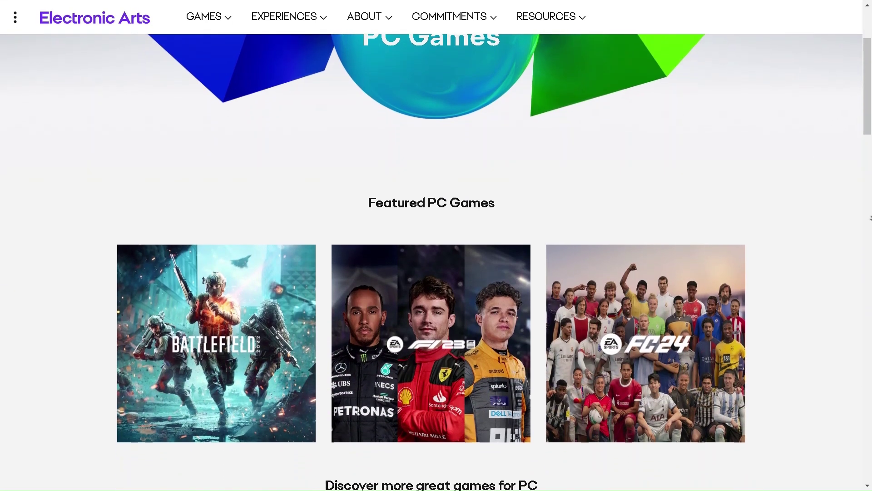
pyautogui.scroll(-1, 870, 218)
pyautogui.scroll(-1, 870, 215)
pyautogui.scroll(-1, 870, 211)
pyautogui.scroll(-1, 870, 206)
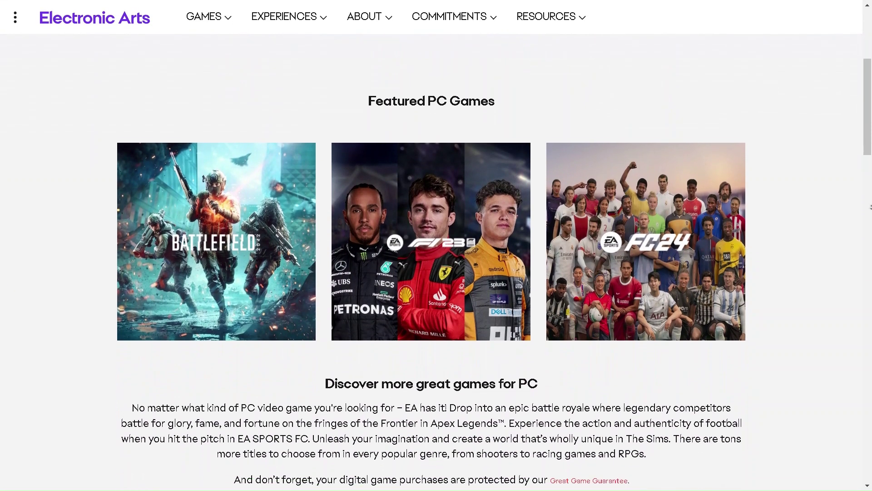
pyautogui.scroll(-1, 870, 207)
pyautogui.scroll(-1, 870, 209)
pyautogui.scroll(-1, 869, 212)
pyautogui.scroll(-1, 870, 215)
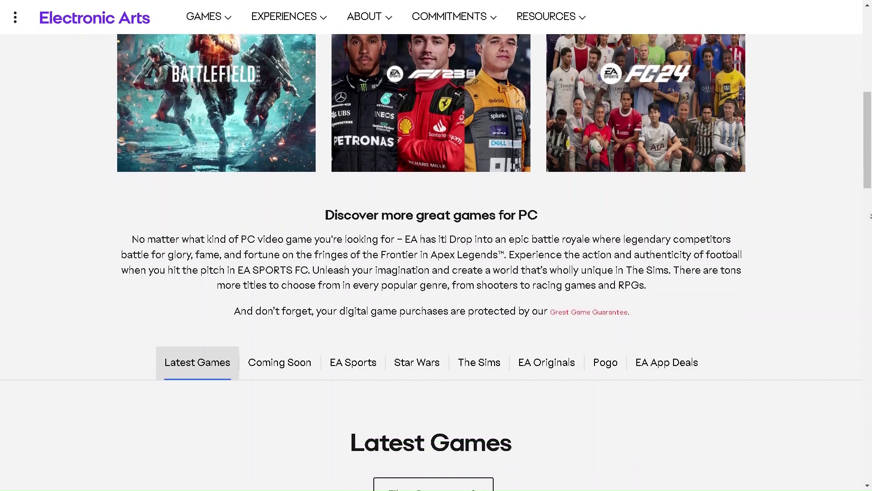
pyautogui.scroll(-1, 870, 215)
pyautogui.scroll(-1, 871, 214)
pyautogui.scroll(-1, 870, 212)
pyautogui.scroll(-1, 870, 212)
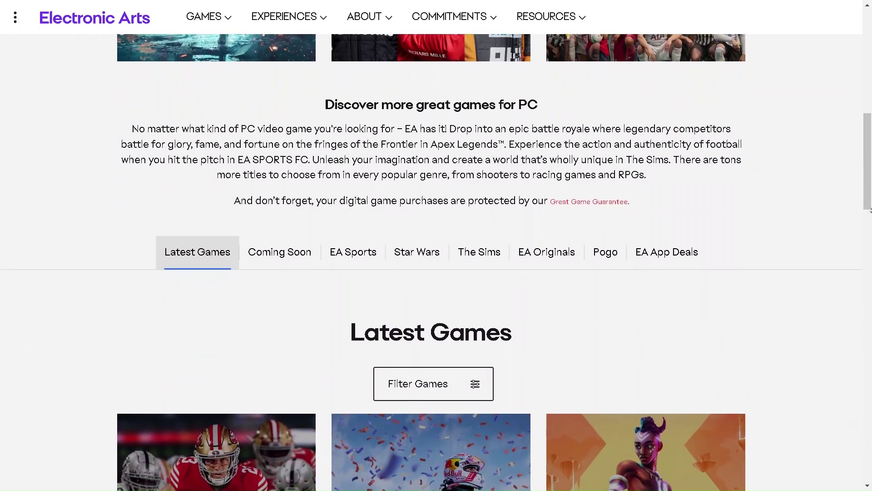
pyautogui.scroll(-1, 870, 211)
pyautogui.scroll(-1, 870, 213)
pyautogui.scroll(-1, 869, 215)
pyautogui.scroll(-1, 871, 217)
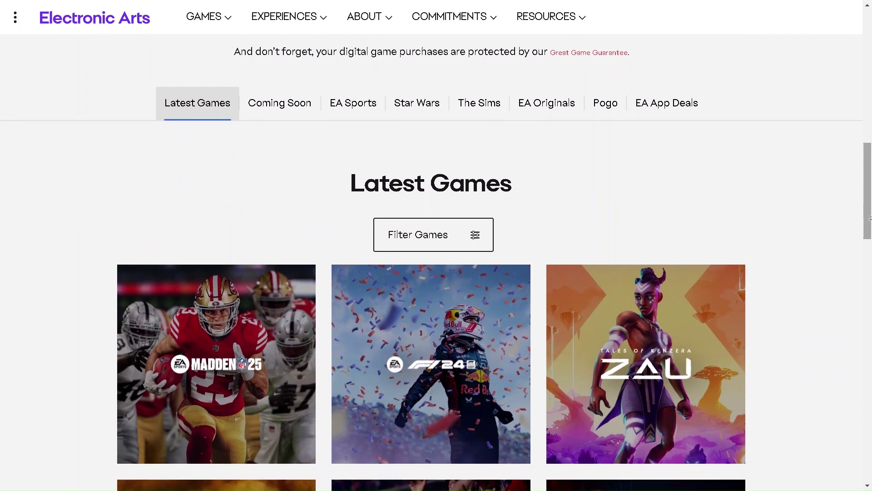
pyautogui.scroll(-1, 870, 217)
pyautogui.scroll(-1, 871, 217)
pyautogui.scroll(-1, 870, 218)
pyautogui.scroll(-1, 871, 218)
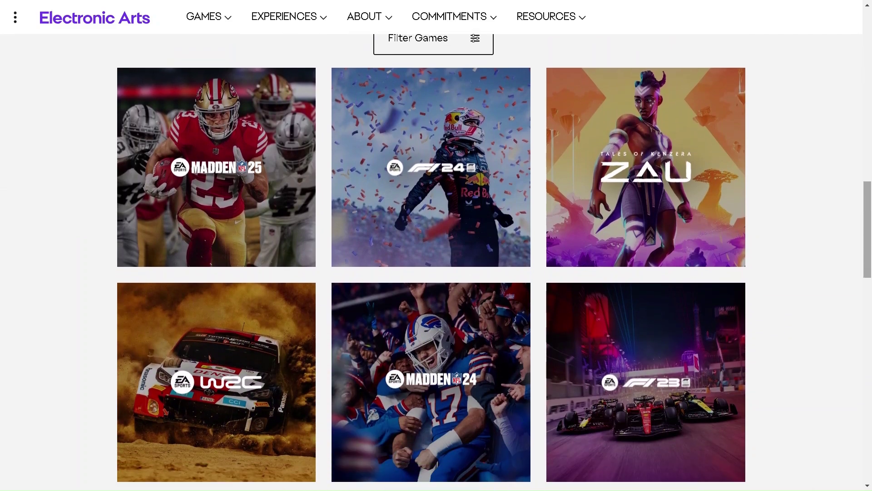
pyautogui.scroll(-1, 436, 273)
pyautogui.scroll(-1, 436, 273)
pyautogui.scroll(-1, 436, 272)
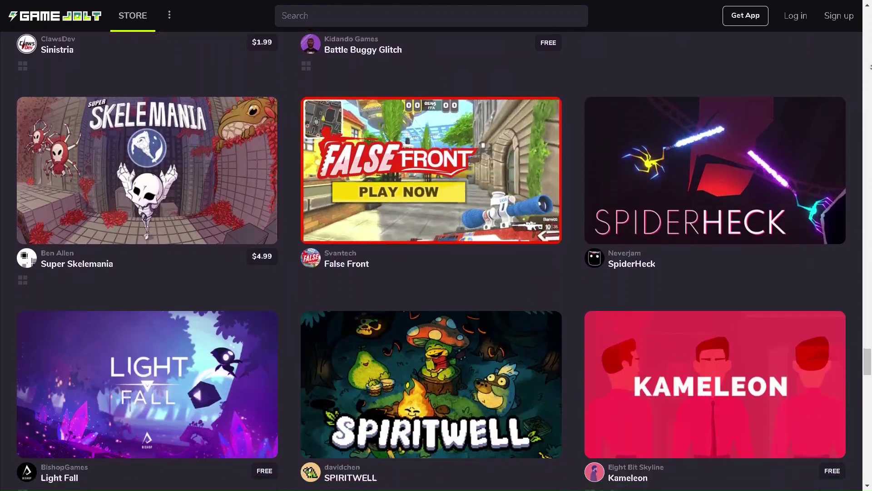
pyautogui.scroll(-1, 436, 272)
pyautogui.scroll(-1, 437, 272)
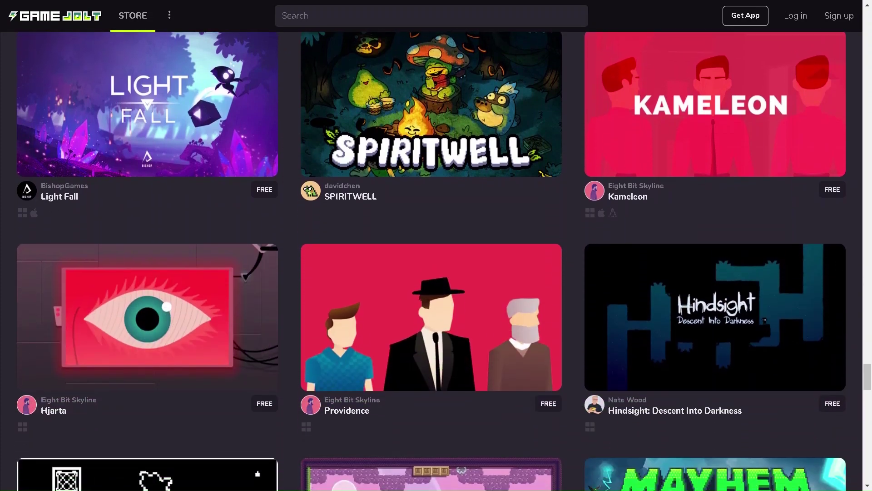
pyautogui.scroll(-1, 436, 272)
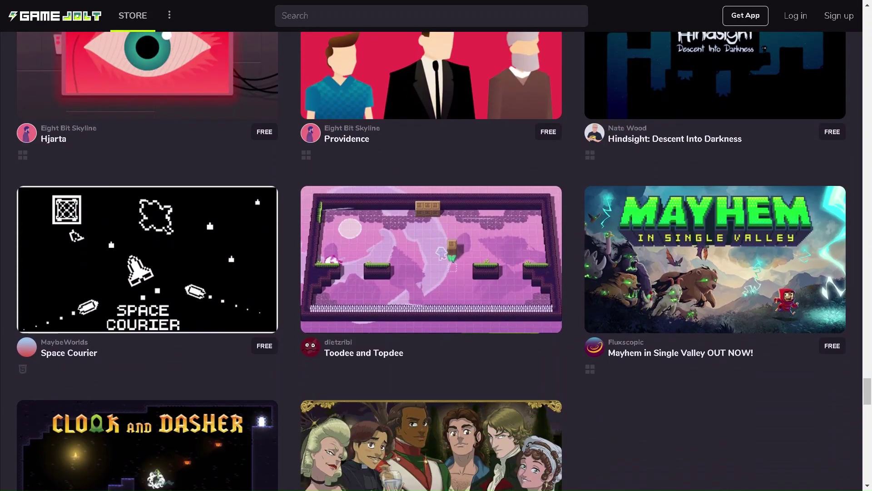
pyautogui.scroll(-1, 437, 273)
pyautogui.scroll(-1, 437, 273)
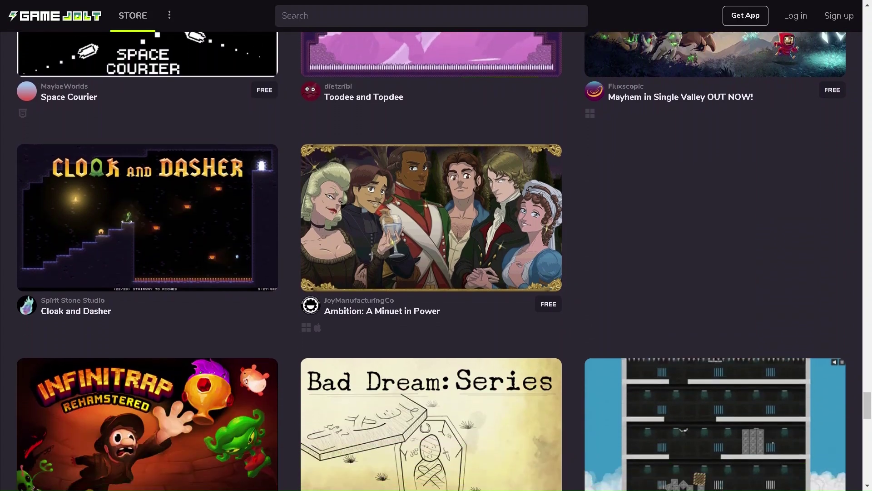
pyautogui.scroll(-1, 436, 273)
pyautogui.scroll(-1, 436, 272)
pyautogui.scroll(-1, 437, 273)
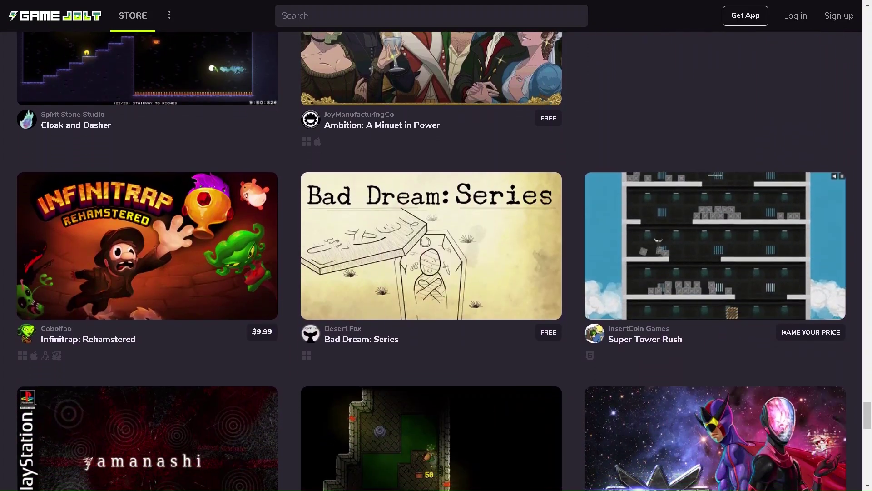
pyautogui.scroll(-1, 437, 273)
pyautogui.scroll(-1, 437, 273)
pyautogui.scroll(-1, 437, 273)
pyautogui.scroll(-1, 436, 273)
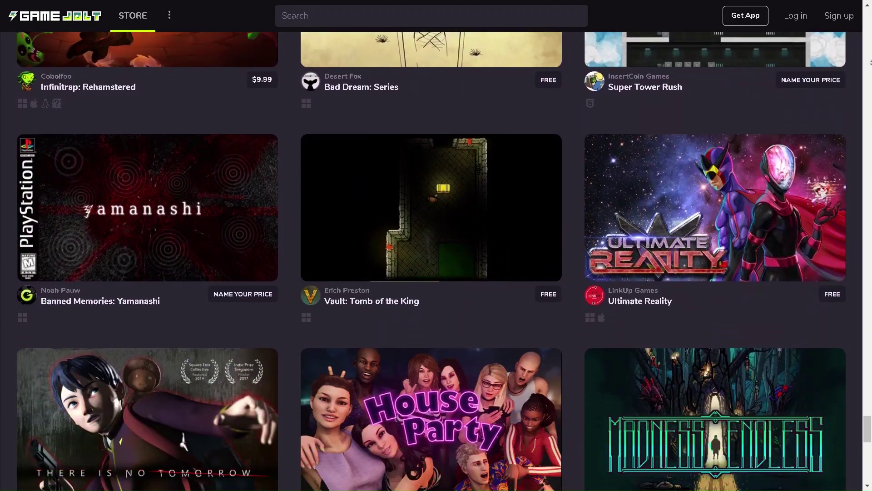
pyautogui.scroll(-1, 436, 273)
pyautogui.scroll(-1, 436, 272)
pyautogui.scroll(-1, 437, 273)
pyautogui.scroll(-1, 436, 273)
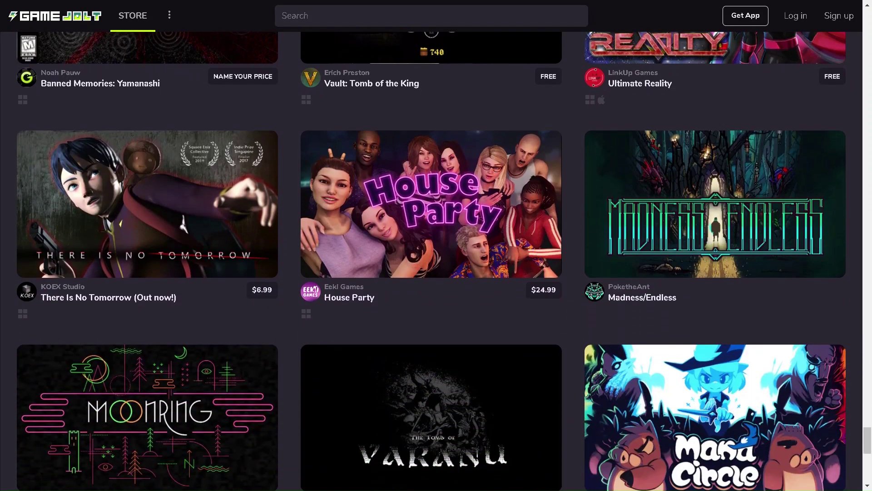